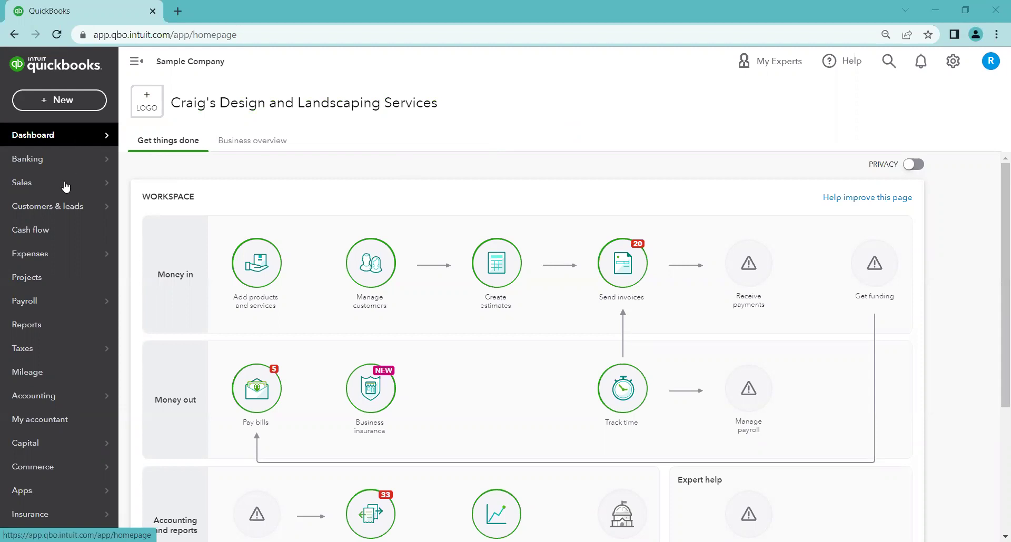
# Bring up the Sales flyout submenu from the dashboard's left sidebar.
pyautogui.moveTo(64, 186)
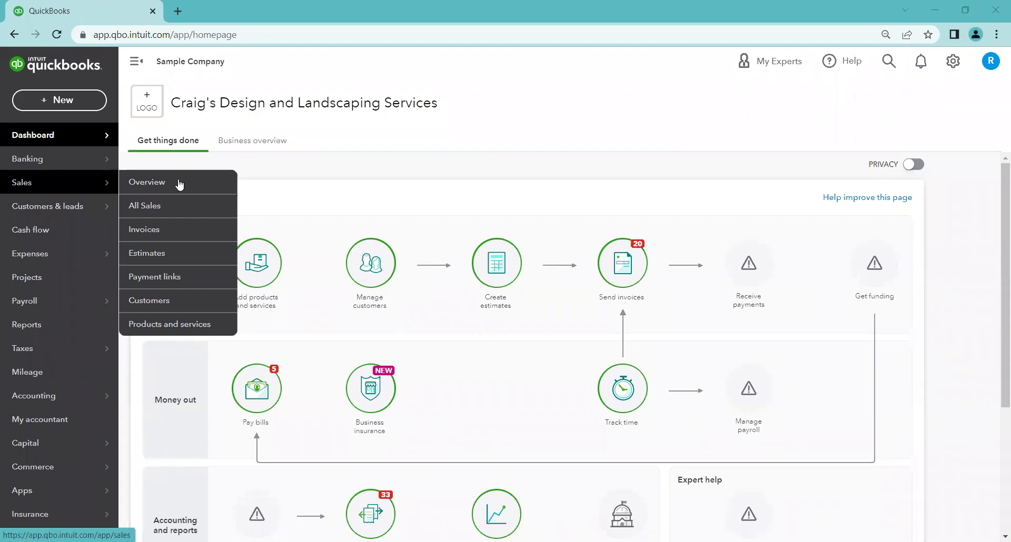
# Open the All Sales list and narrow it to estimates with the Estimate tile.
pyautogui.click(185, 209)
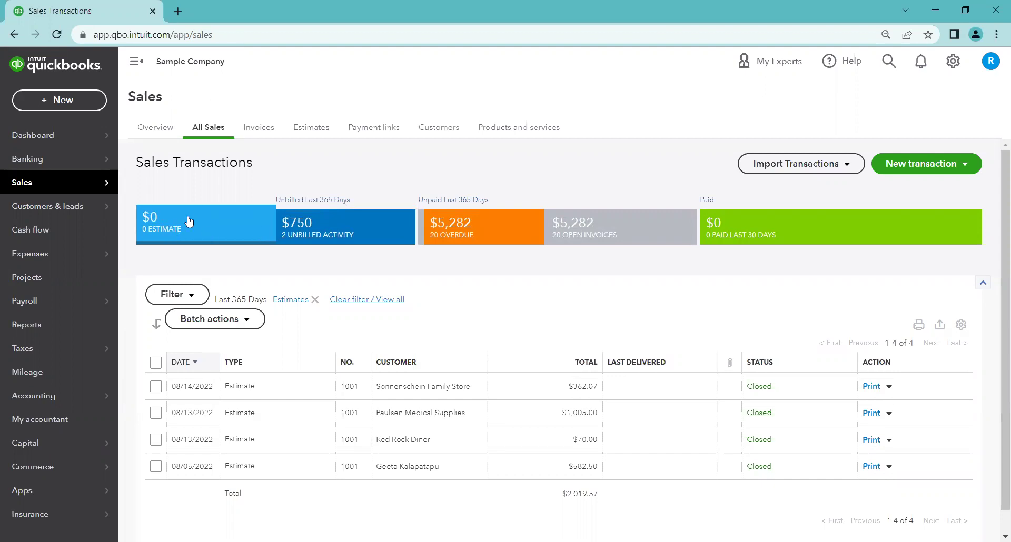
pyautogui.click(185, 295)
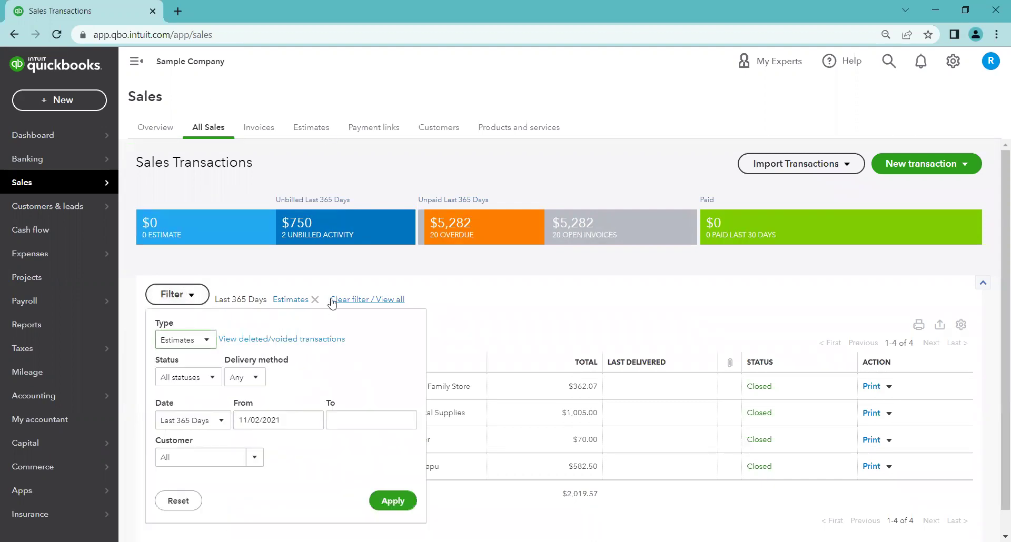
pyautogui.click(456, 329)
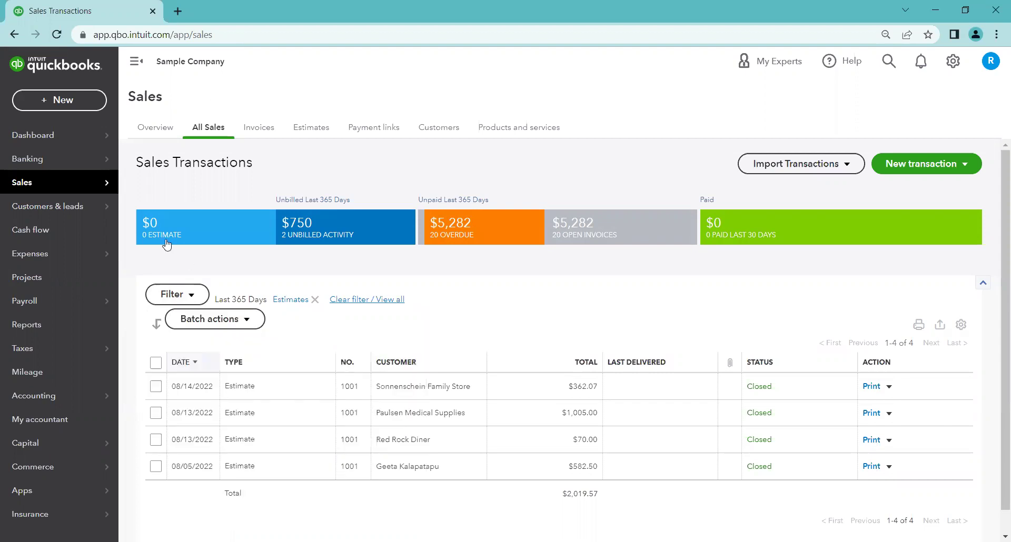
pyautogui.click(190, 227)
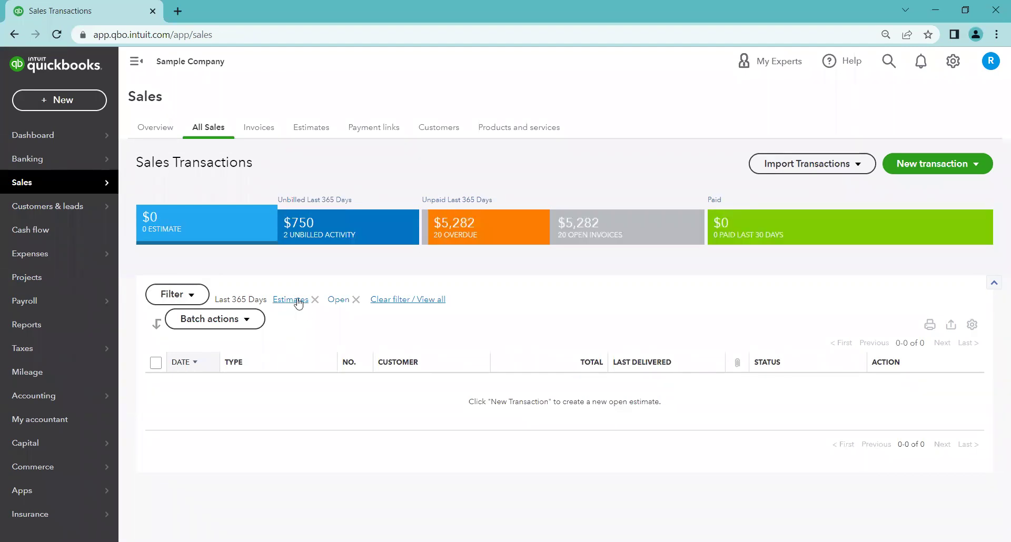
# Remove the Open filter to list four closed estimates totaling $2,019.57.
pyautogui.click(356, 300)
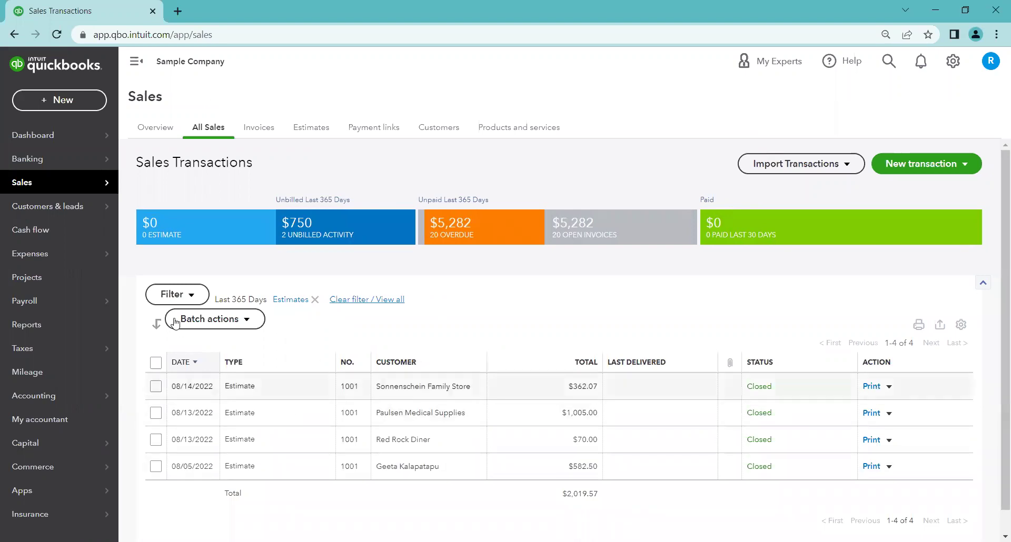
pyautogui.moveTo(248, 303); pyautogui.dragTo(265, 309)
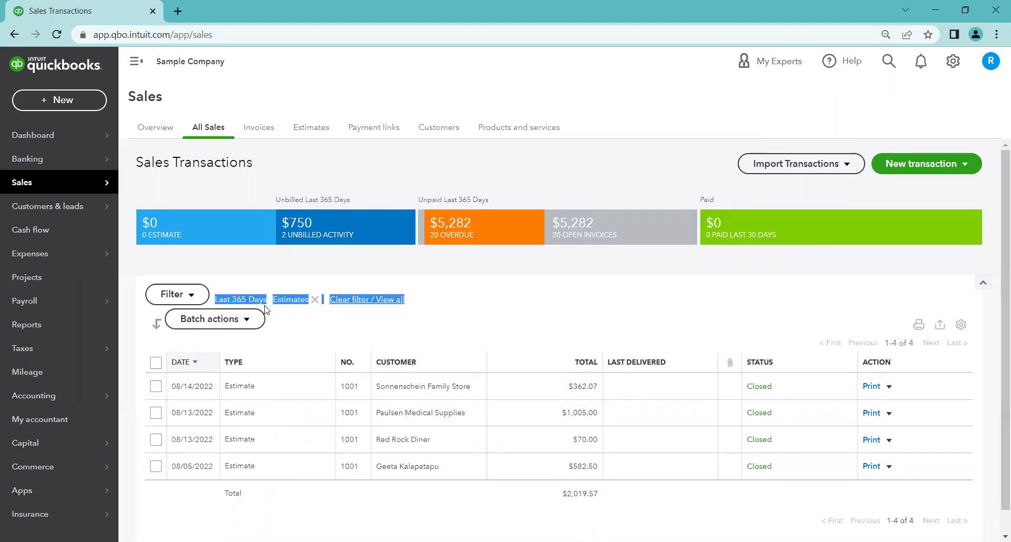
pyautogui.click(330, 336)
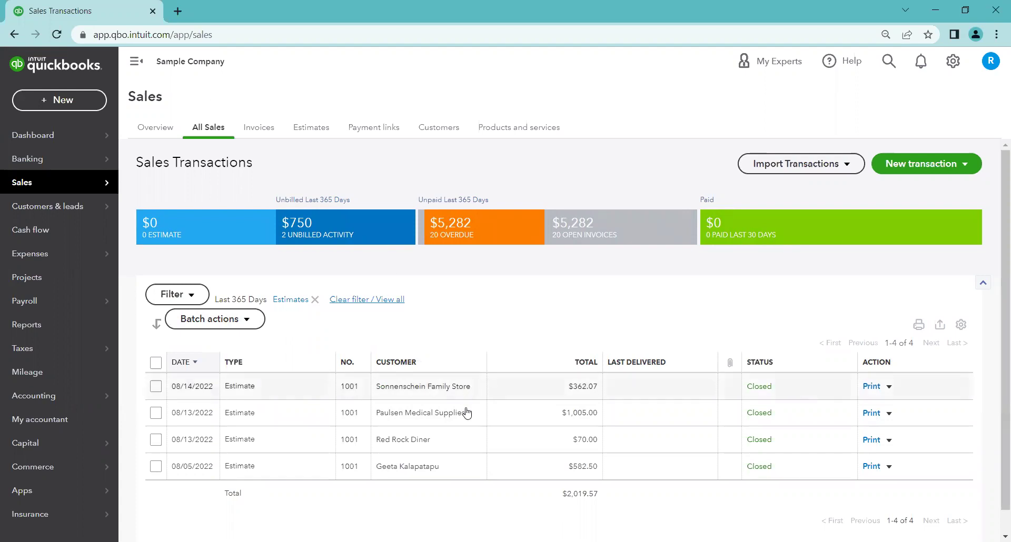
pyautogui.moveTo(475, 471); pyautogui.dragTo(480, 484)
pyautogui.click(489, 506)
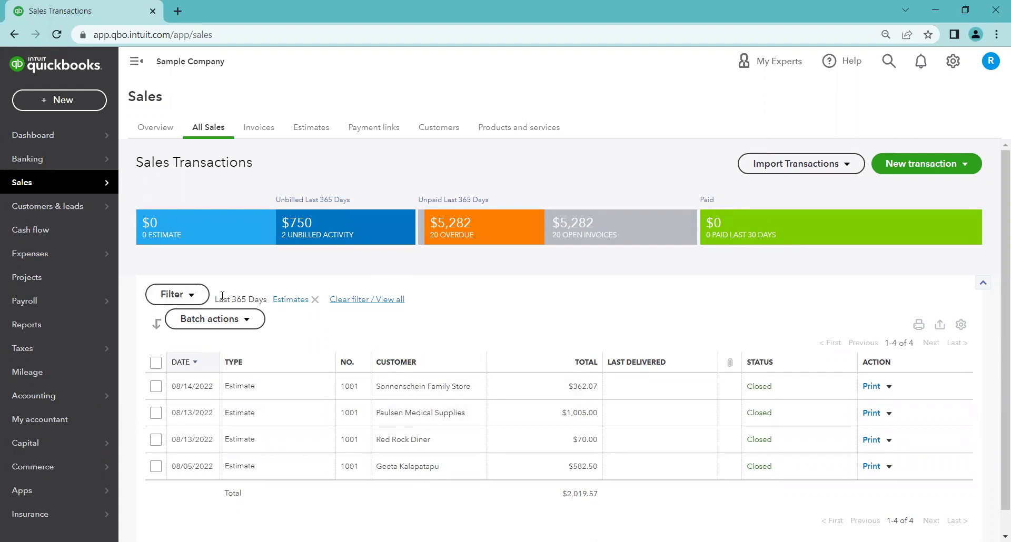
# Change the sales filter's date range to All dates and apply it.
pyautogui.click(200, 298)
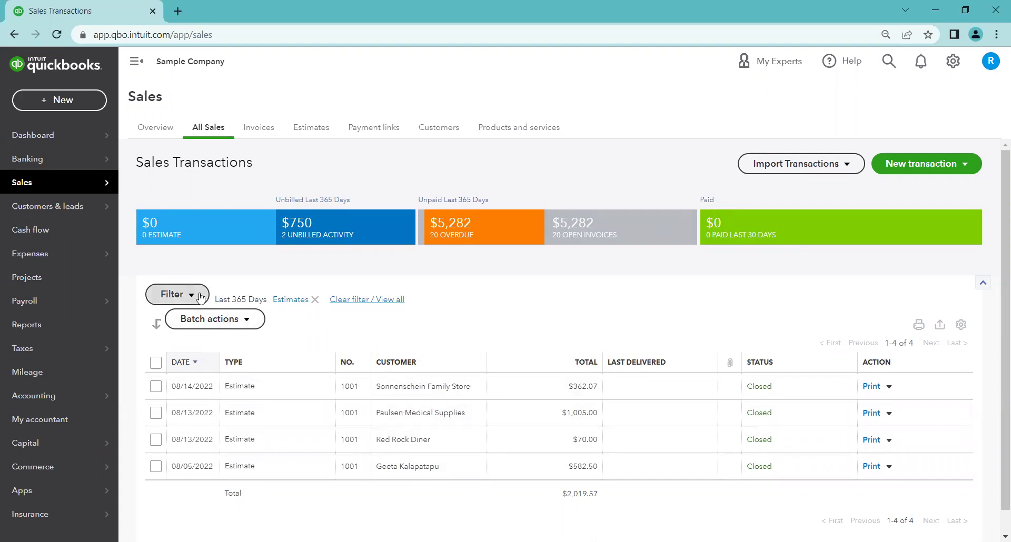
pyautogui.click(206, 420)
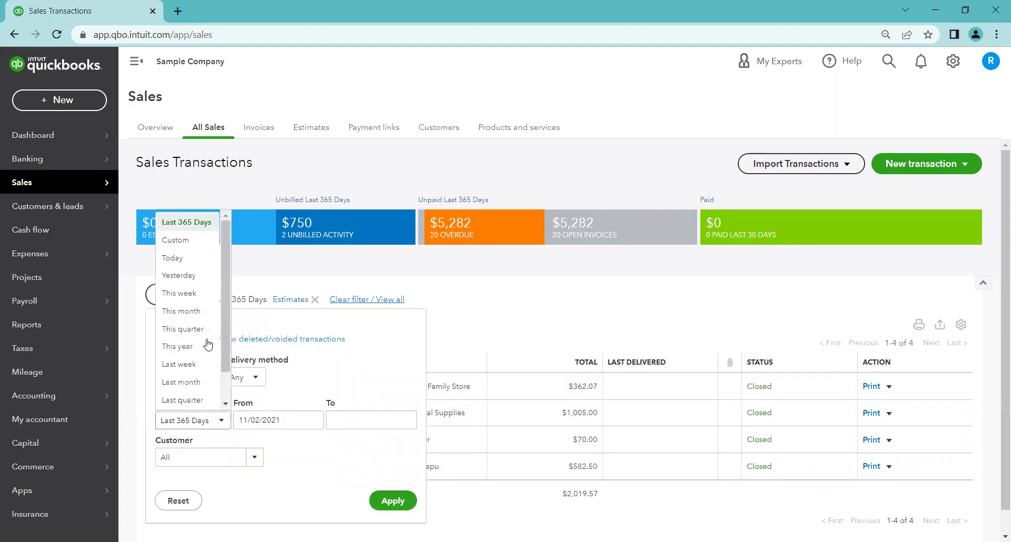
pyautogui.scroll(-1, 203, 382)
pyautogui.click(194, 401)
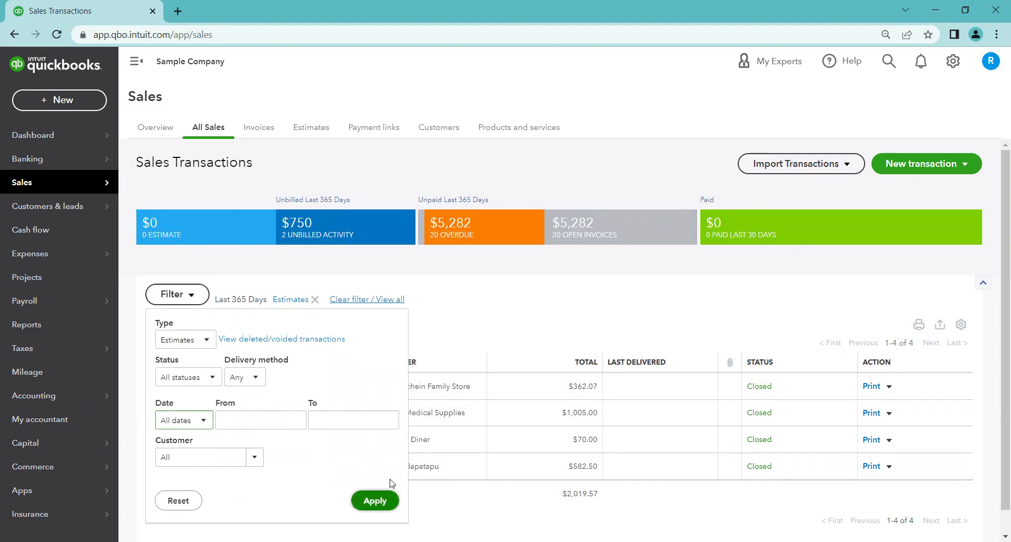
pyautogui.click(388, 497)
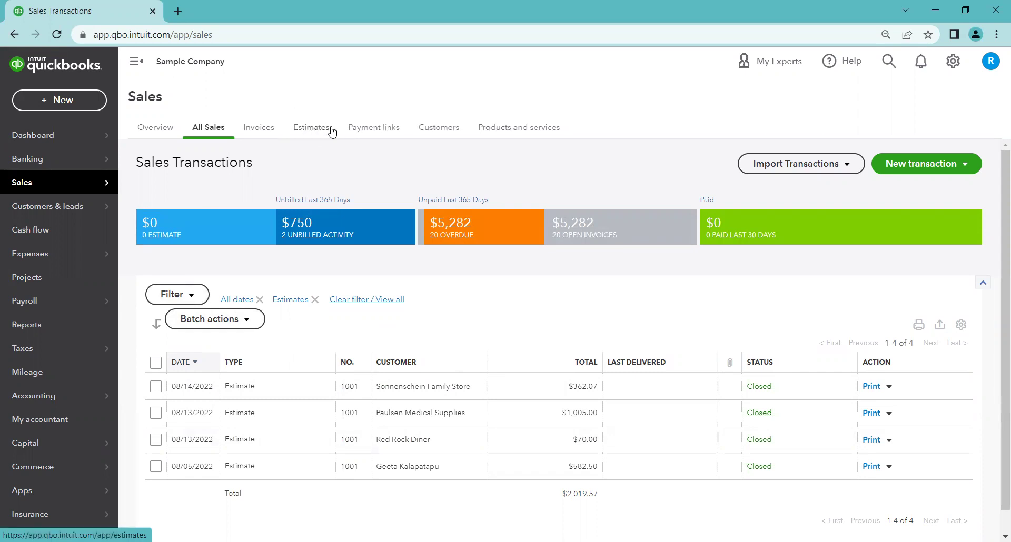
# On the Estimates tab, filter to Year to date, showing four Converted August 2022 estimates.
pyautogui.click(309, 135)
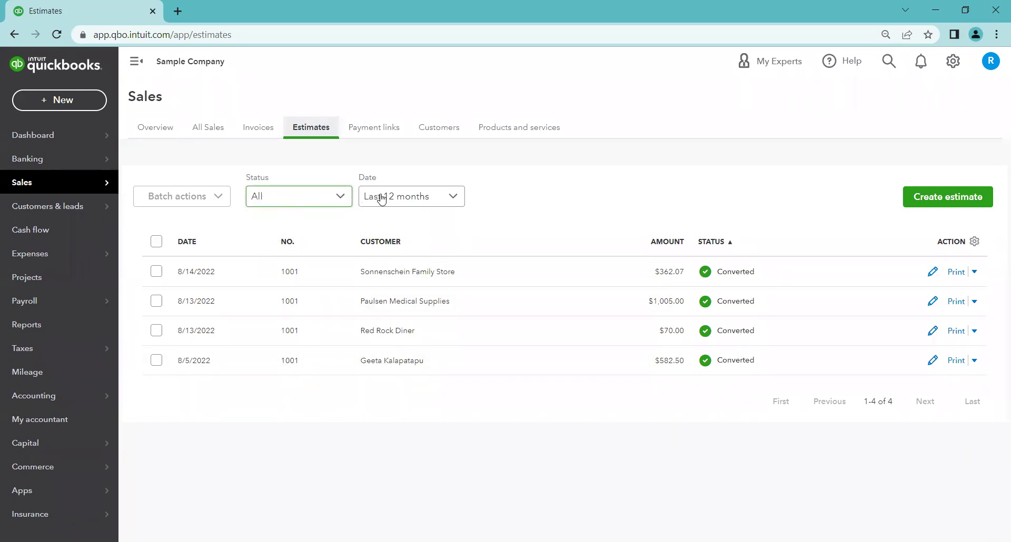
pyautogui.click(455, 200)
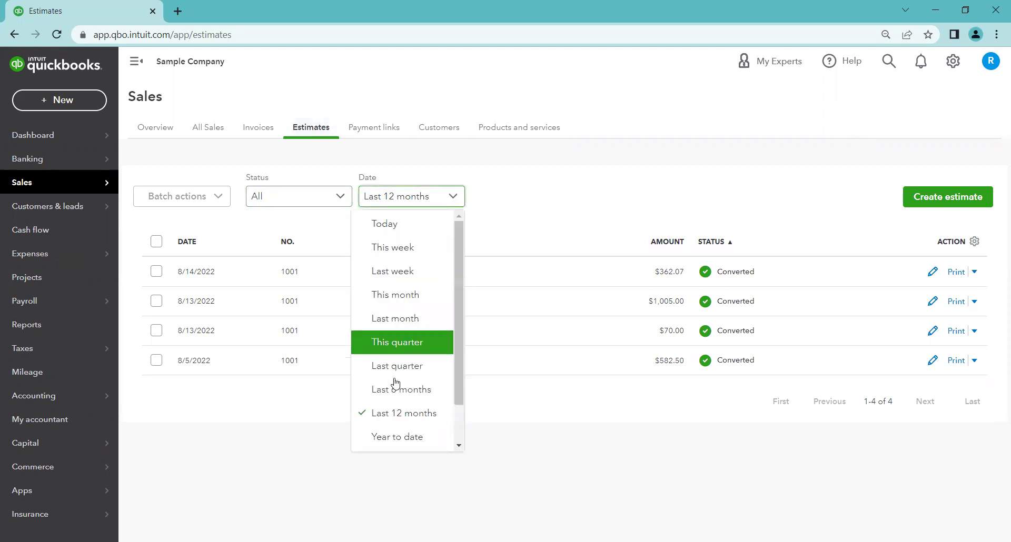
pyautogui.scroll(-1, 427, 237)
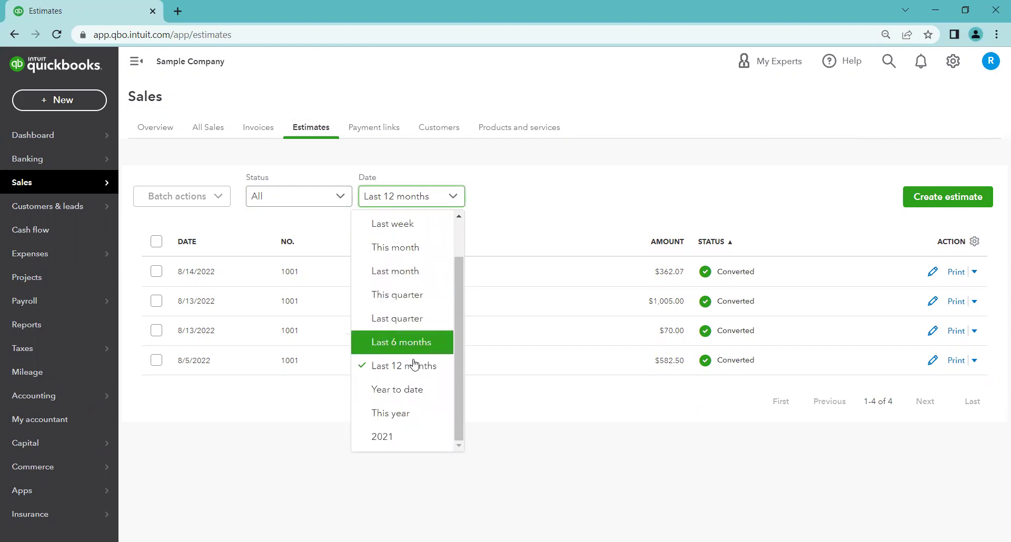
pyautogui.click(409, 390)
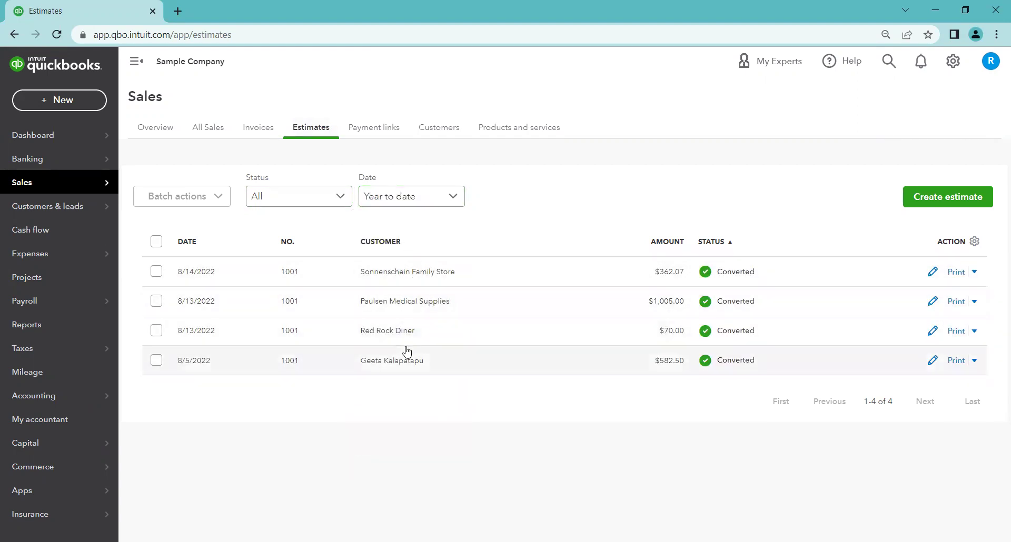
pyautogui.moveTo(407, 352); pyautogui.dragTo(404, 388)
pyautogui.click(403, 388)
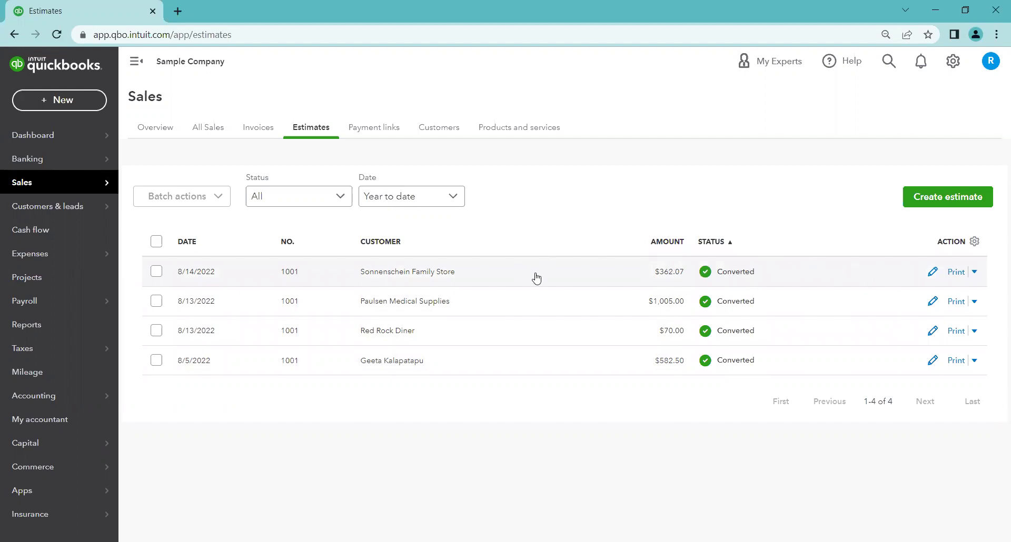
pyautogui.click(932, 274)
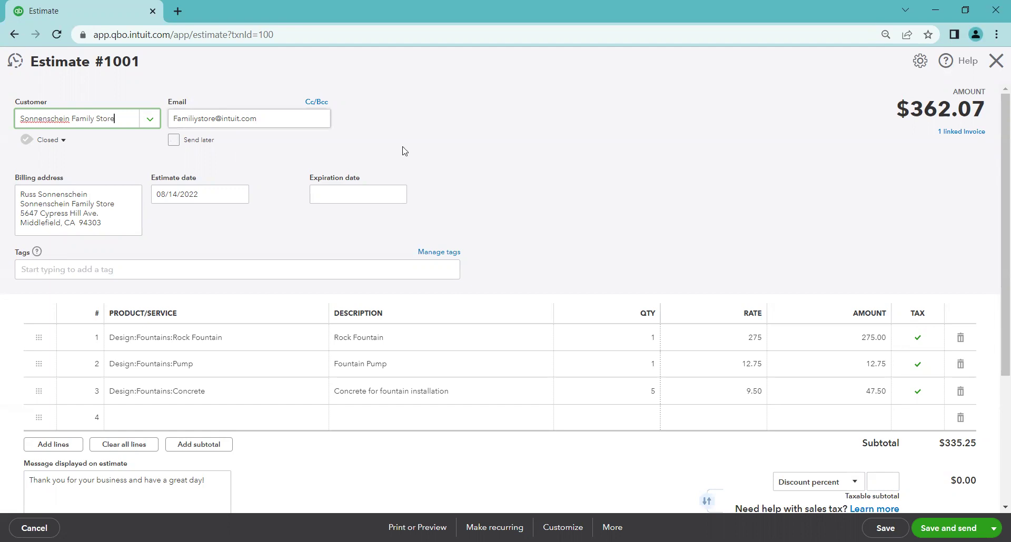
pyautogui.click(107, 182)
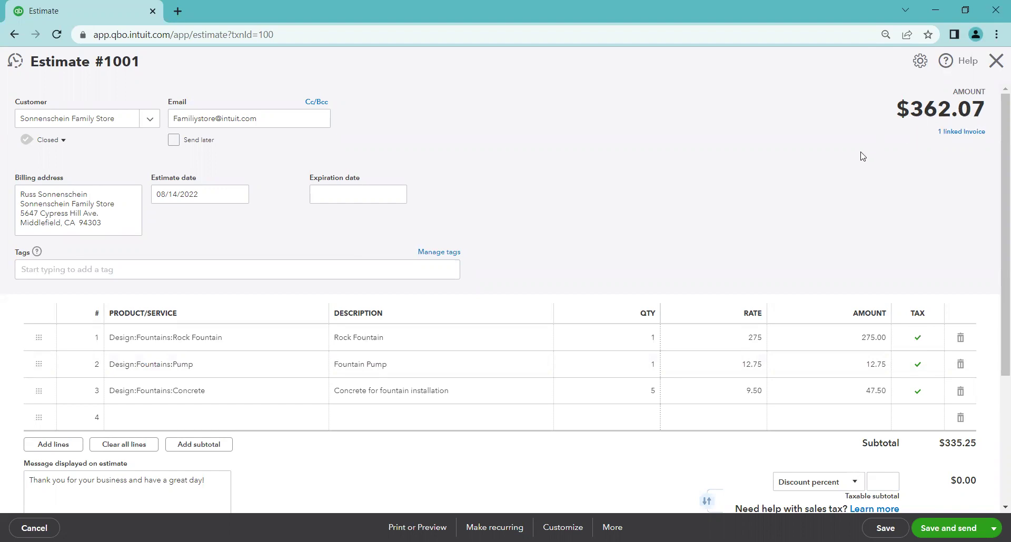
pyautogui.scroll(-1, 725, 255)
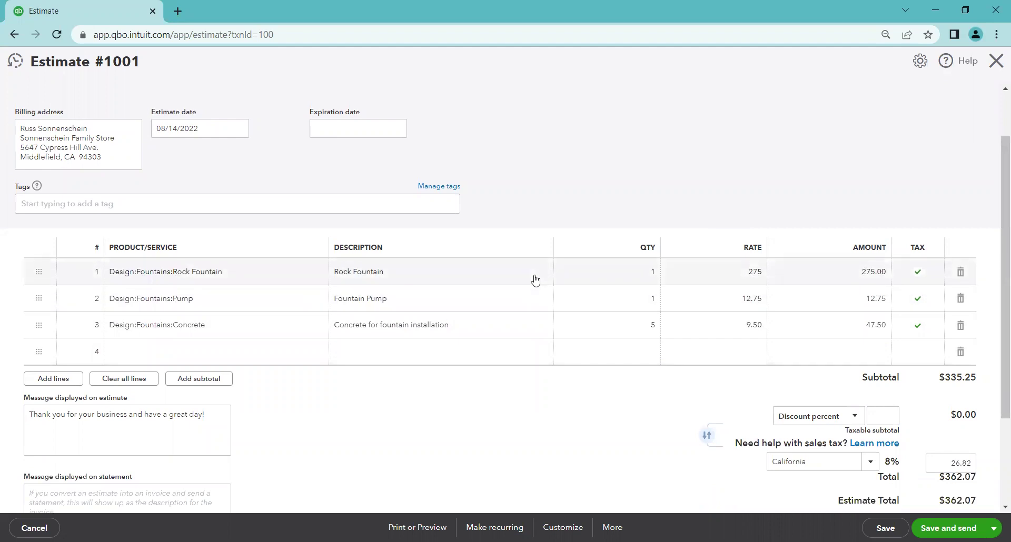
pyautogui.scroll(1, 535, 280)
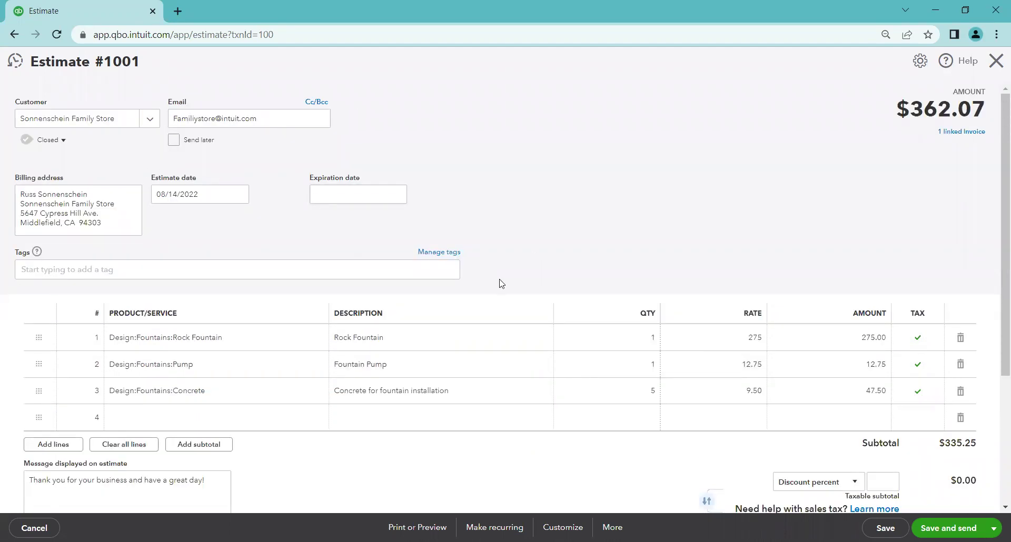
pyautogui.scroll(-1, 476, 290)
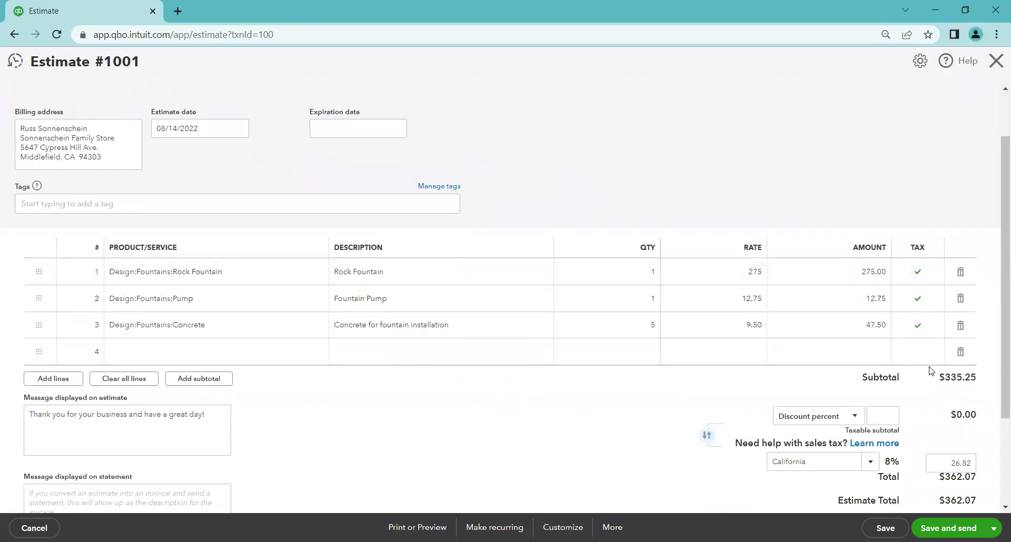
pyautogui.scroll(-1, 929, 370)
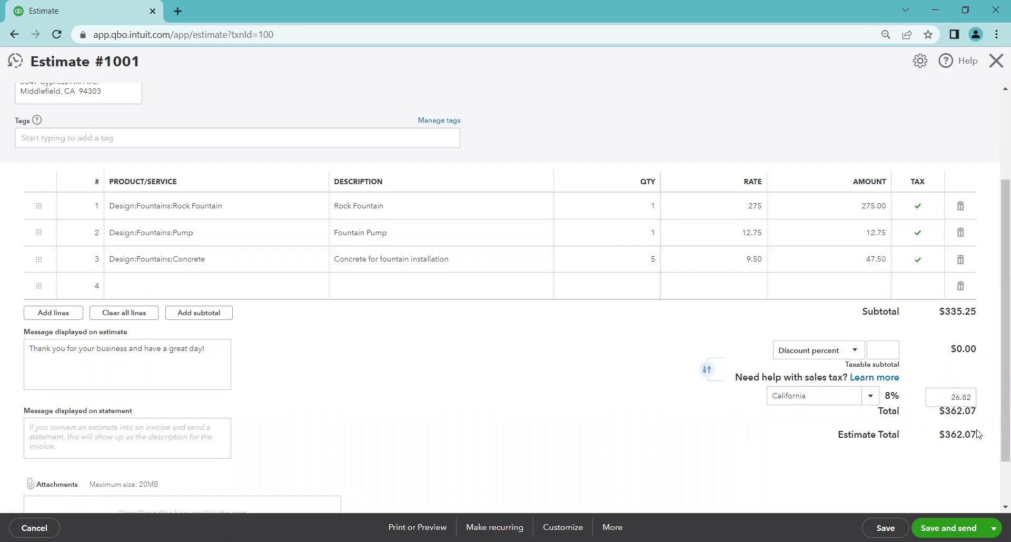
pyautogui.moveTo(977, 436); pyautogui.dragTo(941, 435)
pyautogui.click(598, 375)
pyautogui.scroll(-2, 579, 385)
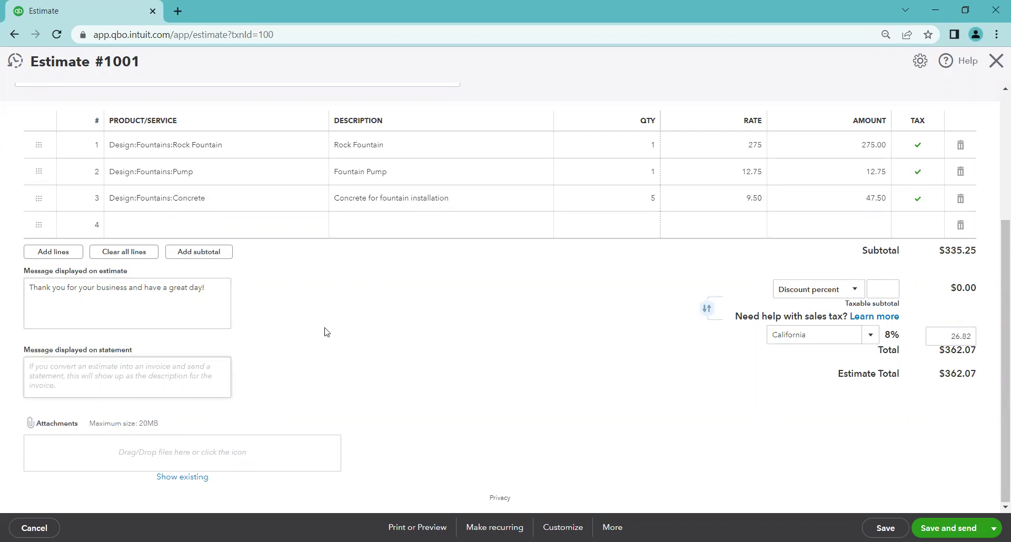
pyautogui.scroll(2, 338, 329)
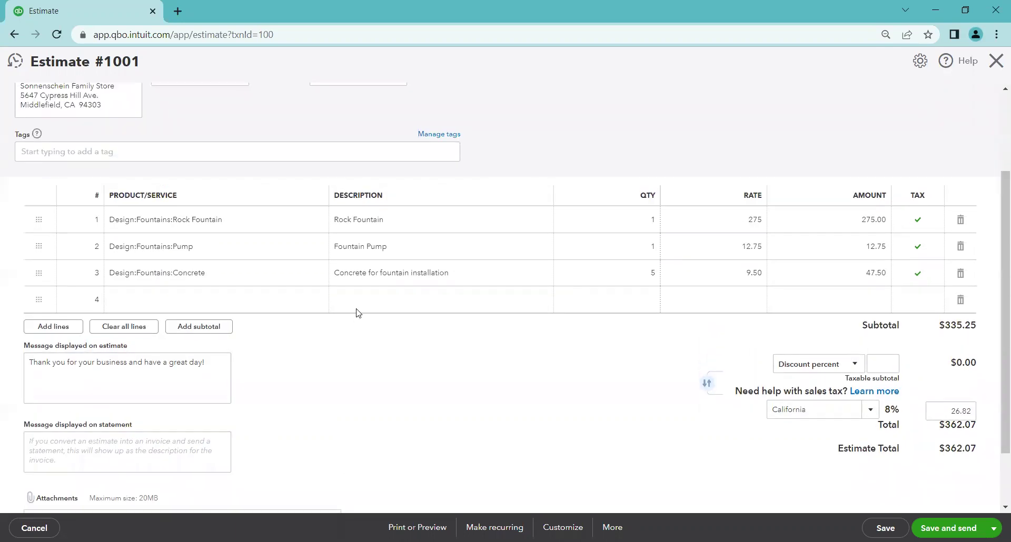
pyautogui.scroll(2, 356, 313)
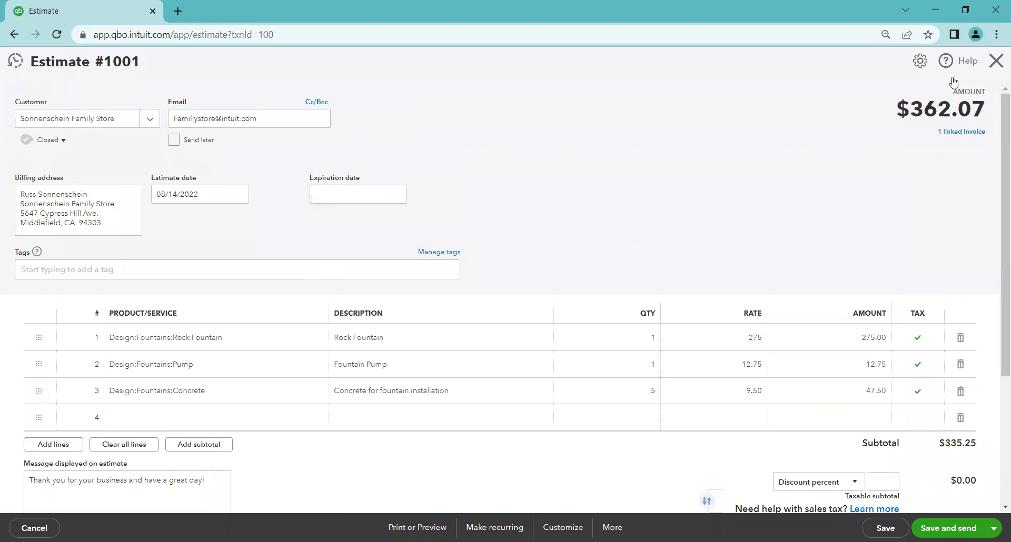
pyautogui.click(995, 61)
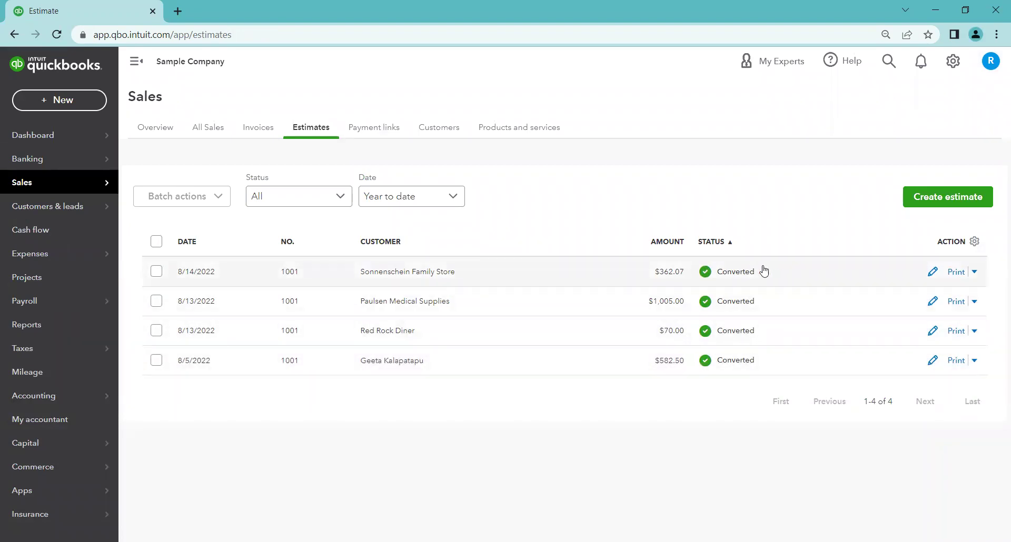
# Open the Sonnenschein Family Store estimate 1001 summary, showing it became Invoice #1037.
pyautogui.click(545, 271)
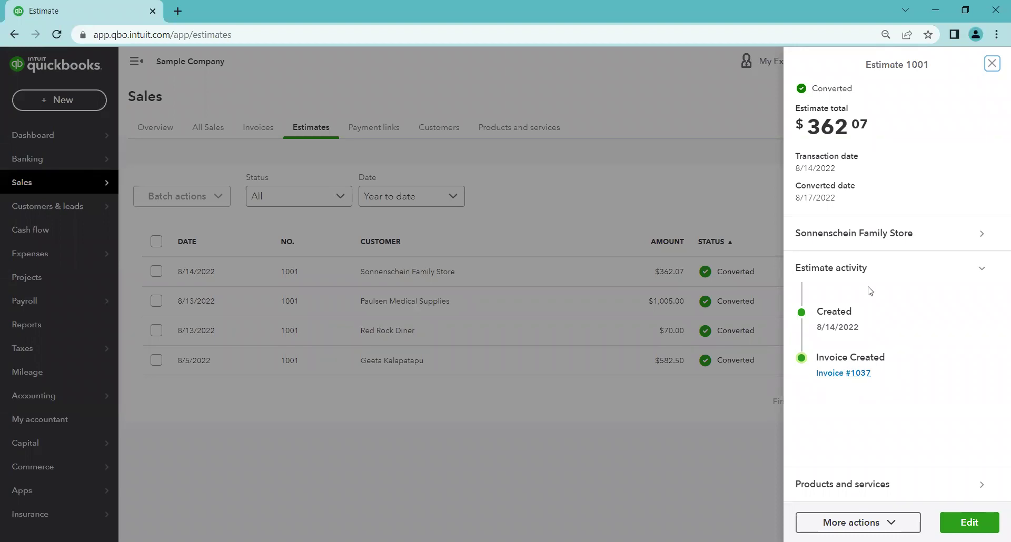
# Open the Update status dialog for estimate 1001 from its More actions menu.
pyautogui.rightClick(925, 465)
pyautogui.click(859, 257)
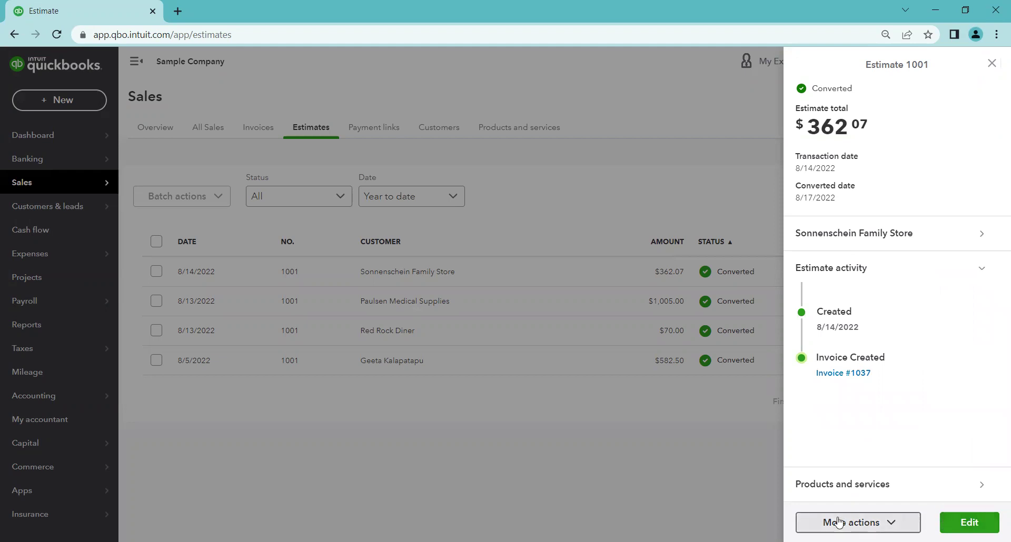
pyautogui.click(890, 522)
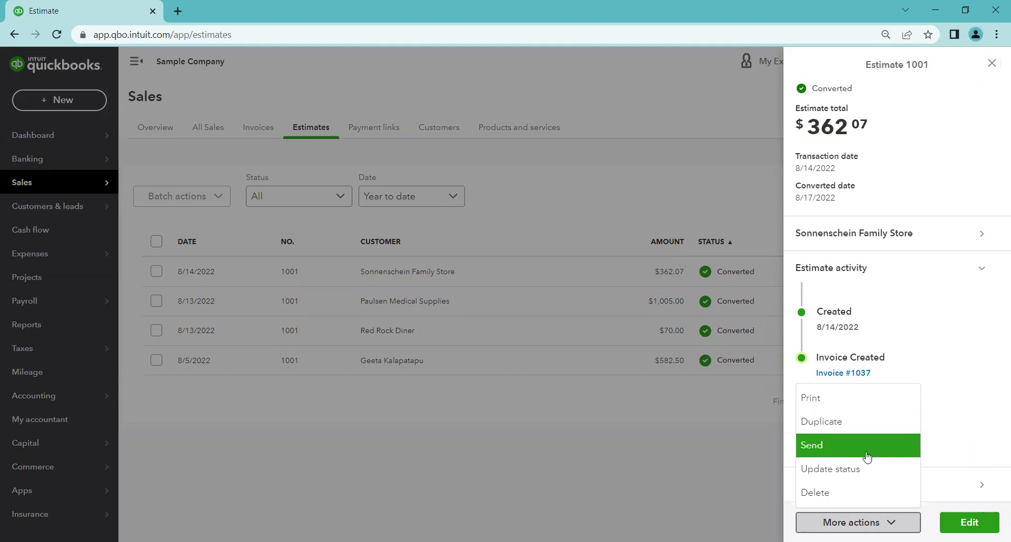
pyautogui.moveTo(825, 474); pyautogui.dragTo(847, 474)
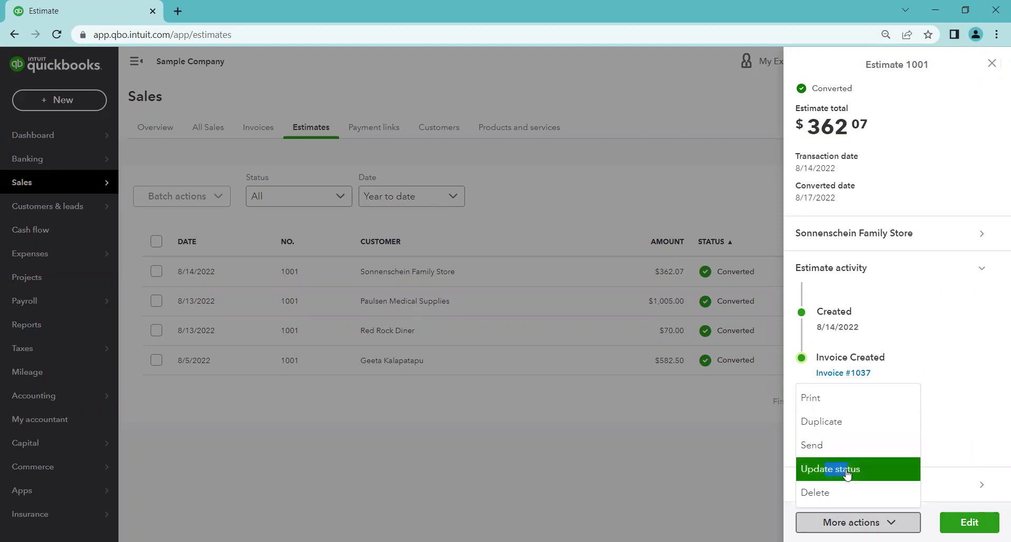
pyautogui.click(904, 464)
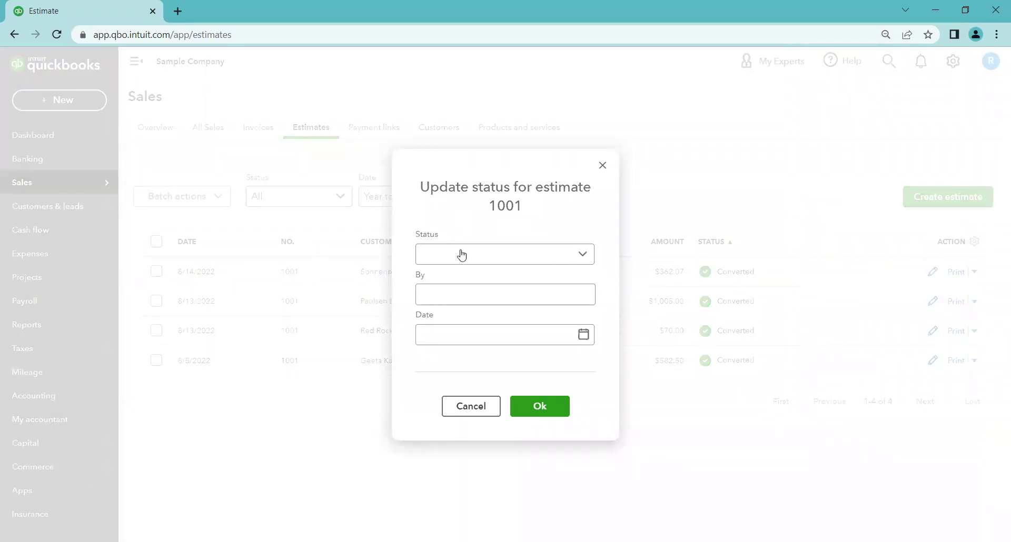
pyautogui.click(578, 255)
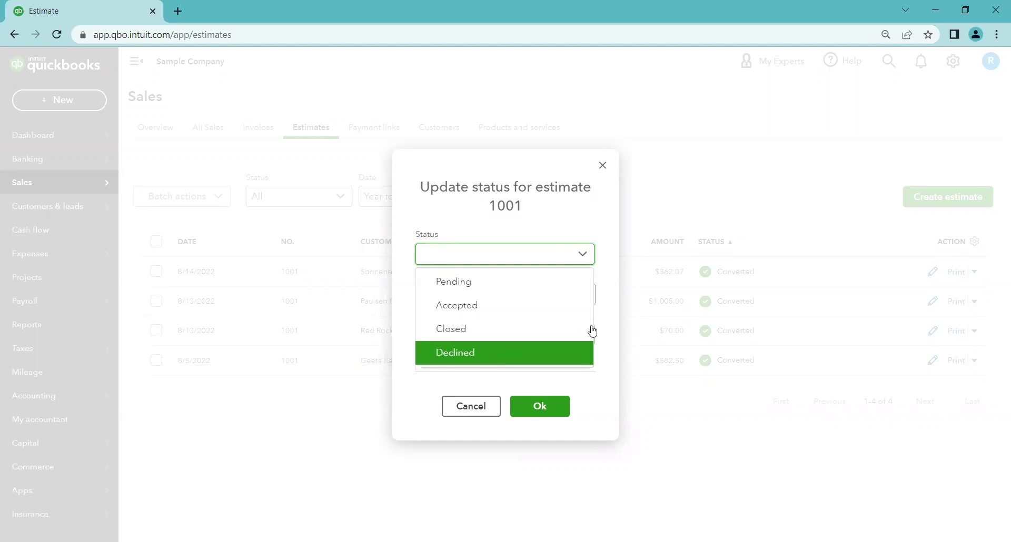
pyautogui.click(614, 325)
pyautogui.click(457, 290)
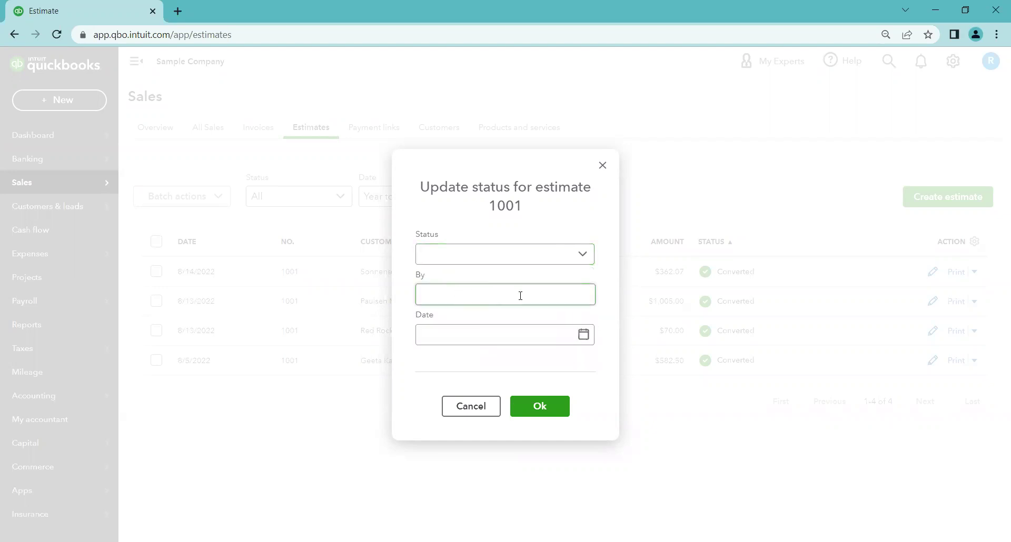
pyautogui.click(506, 331)
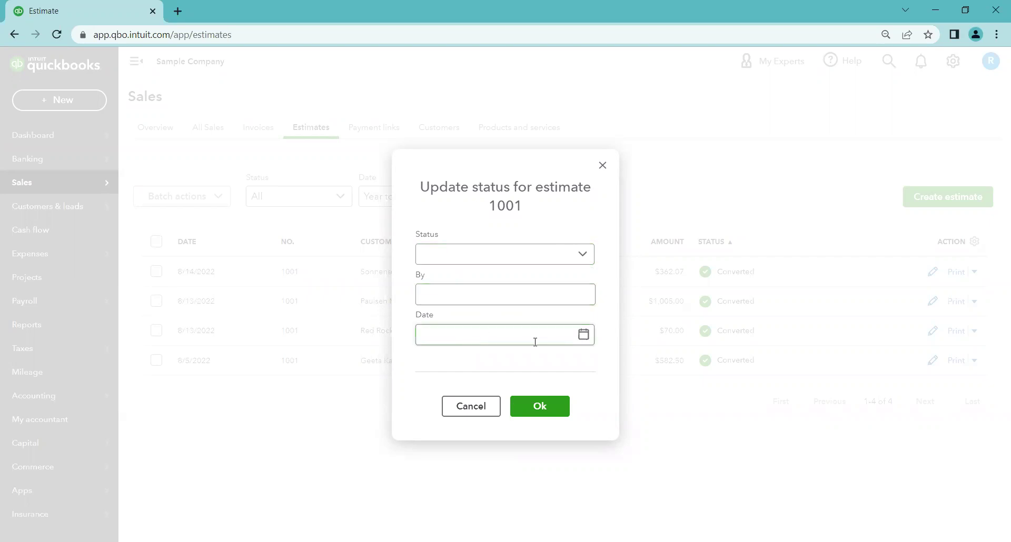
# Close estimate 1001's Update status dialog unchanged and show the + New transaction menu.
pyautogui.click(602, 166)
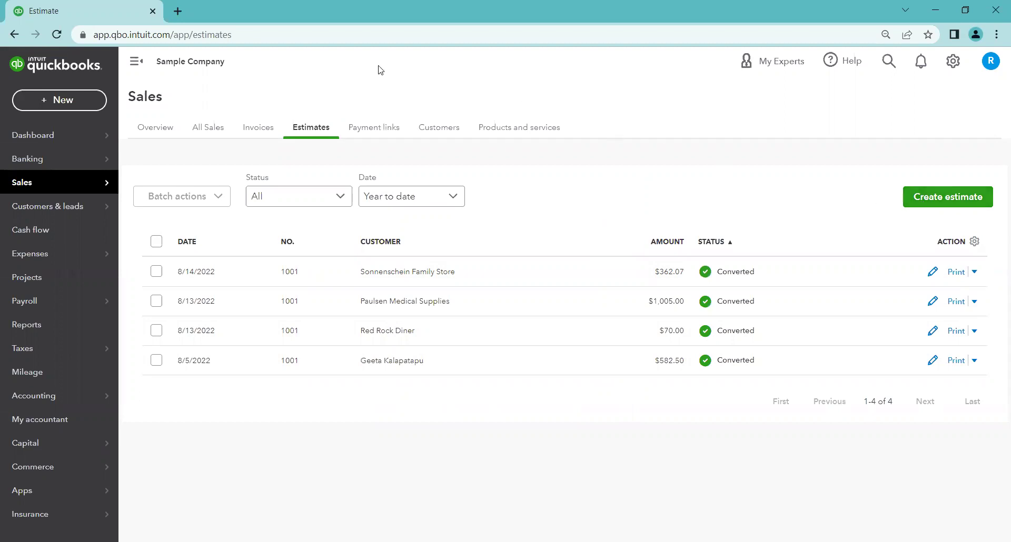
pyautogui.click(60, 99)
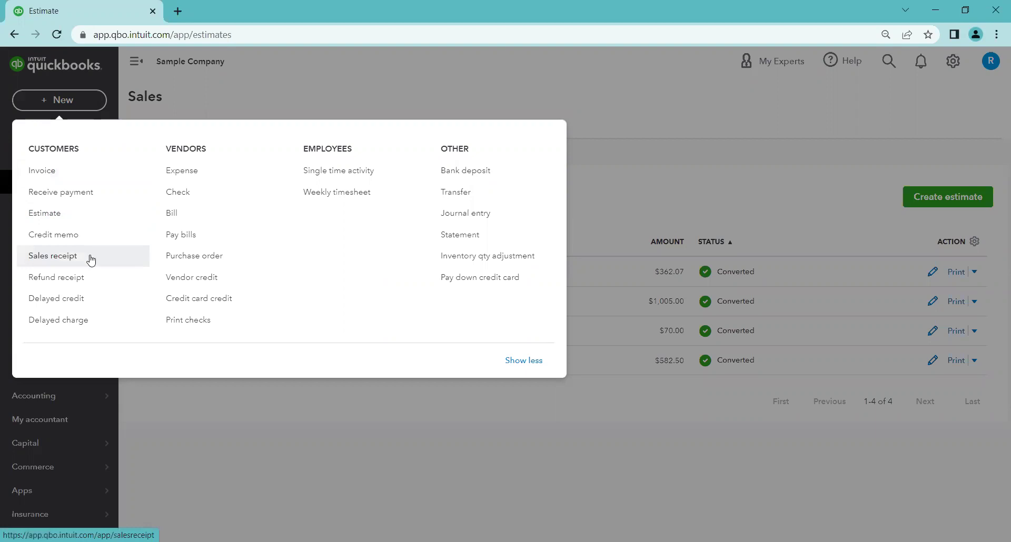
# Dismiss the New menu and create a new estimate from the Estimates page.
pyautogui.click(489, 131)
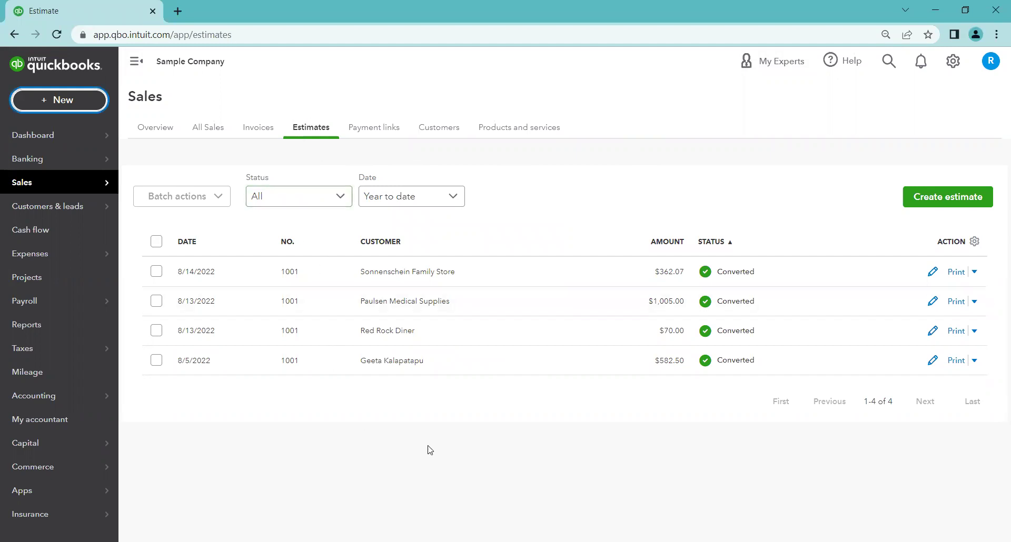
pyautogui.click(953, 203)
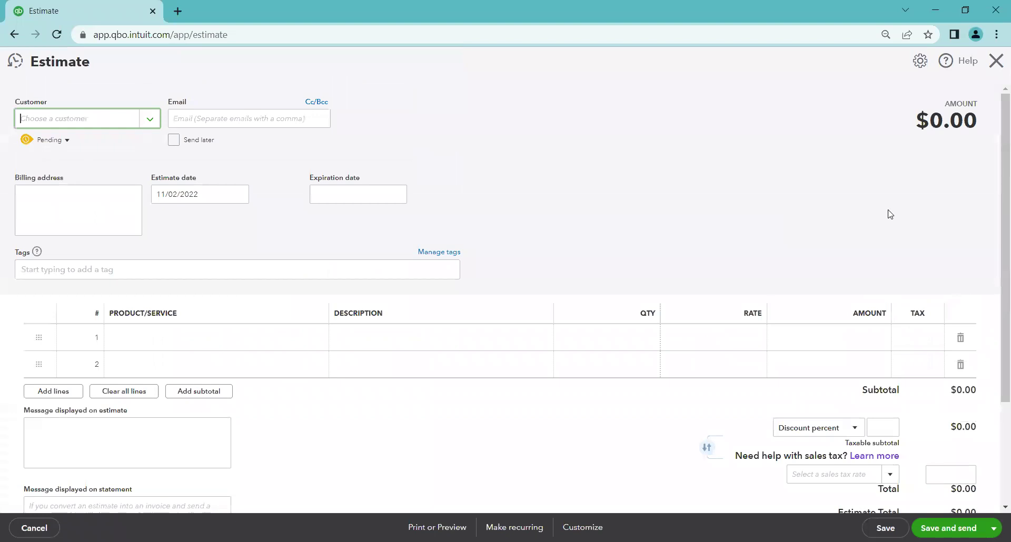
# Choose Amy's Bird Sanctuary as the new estimate's customer.
pyautogui.click(151, 120)
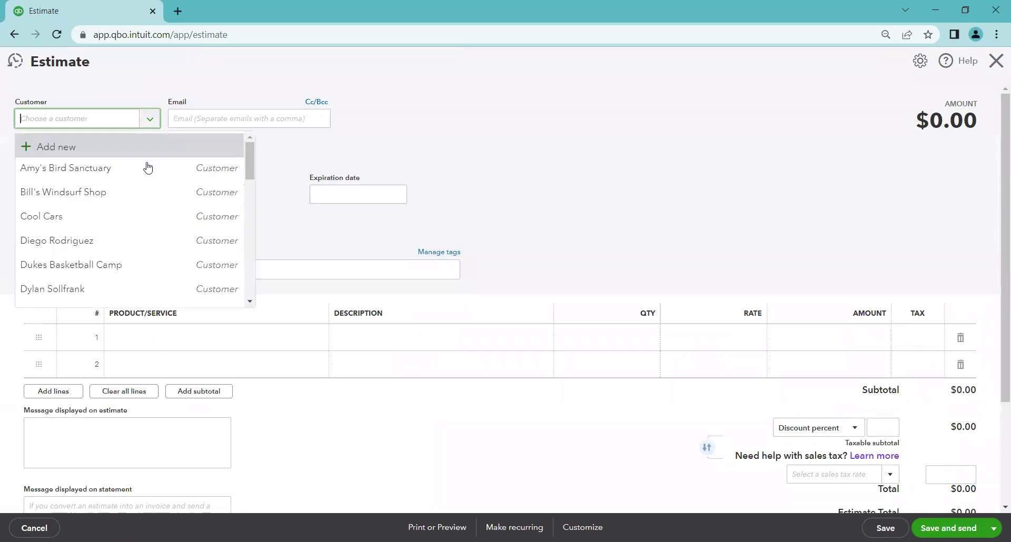
pyautogui.click(150, 163)
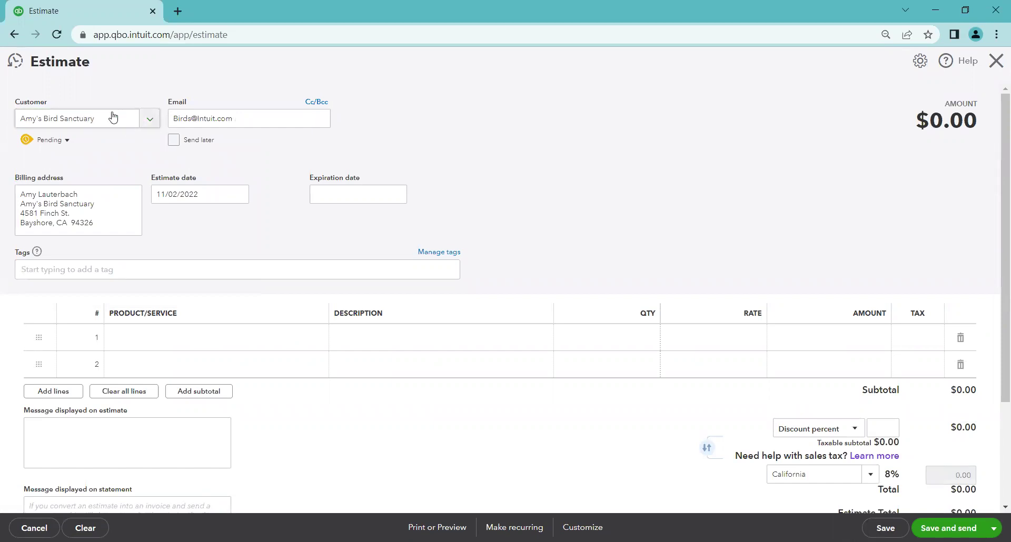
pyautogui.click(210, 121)
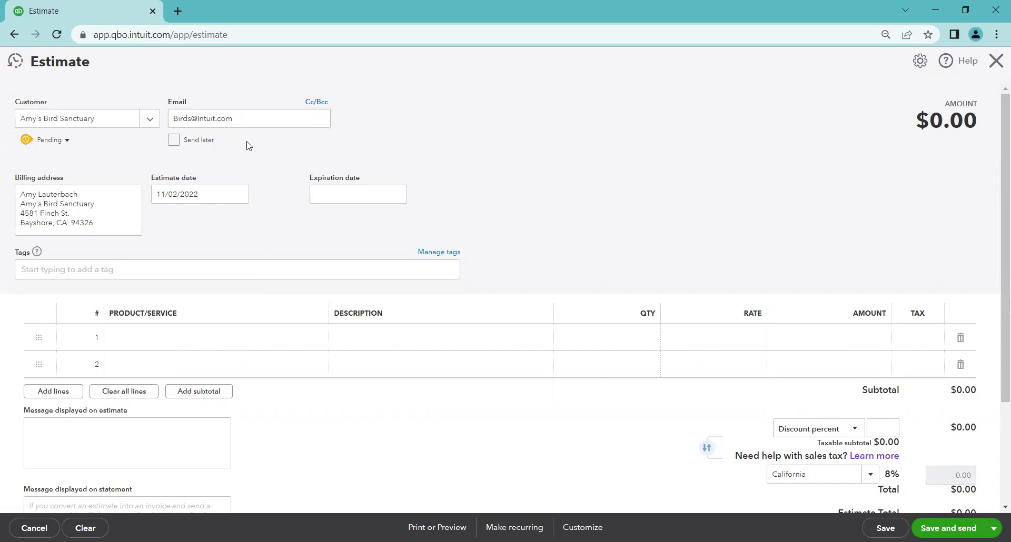
# Review the estimate status options and leave the status as Pending.
pyautogui.click(67, 141)
pyautogui.click(137, 148)
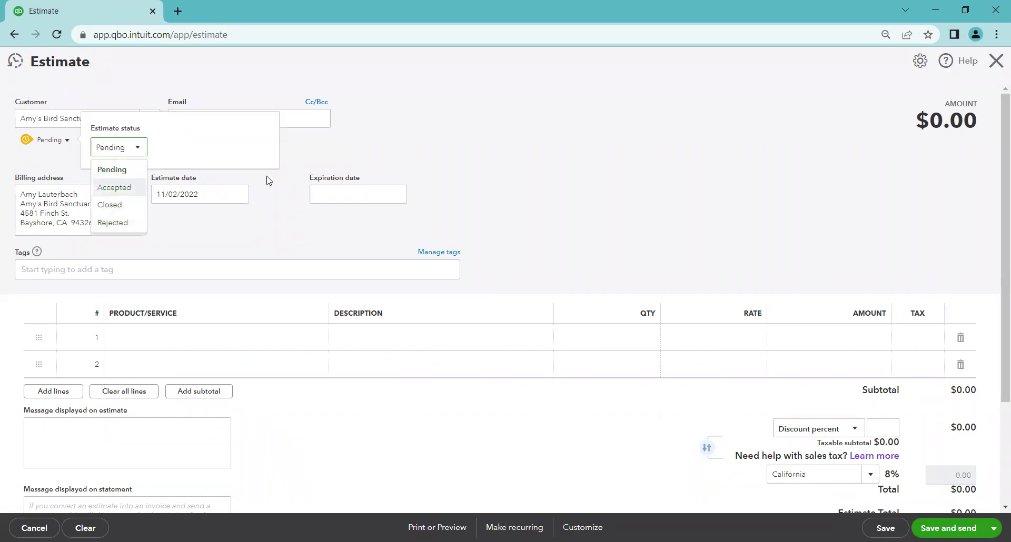
pyautogui.click(66, 142)
pyautogui.click(65, 143)
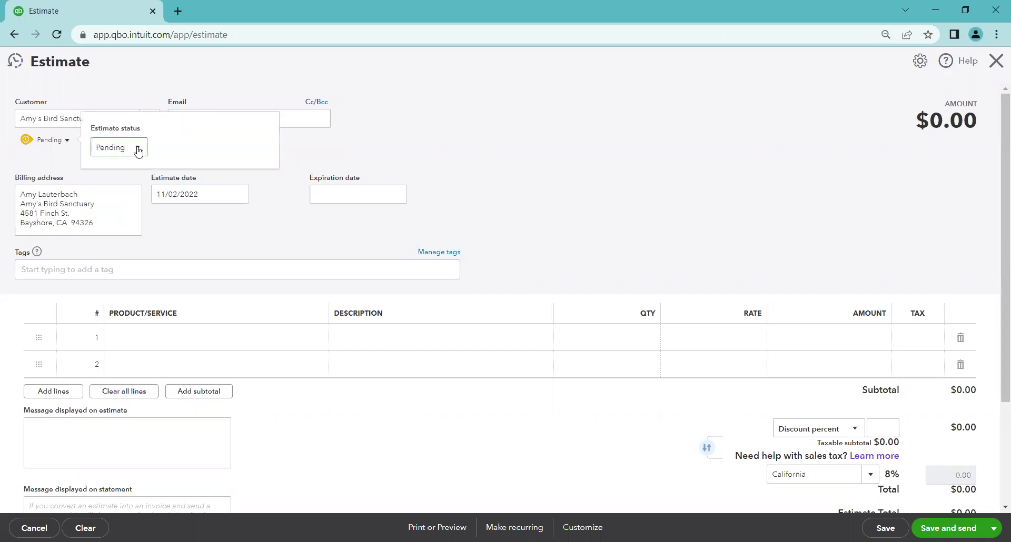
pyautogui.click(138, 151)
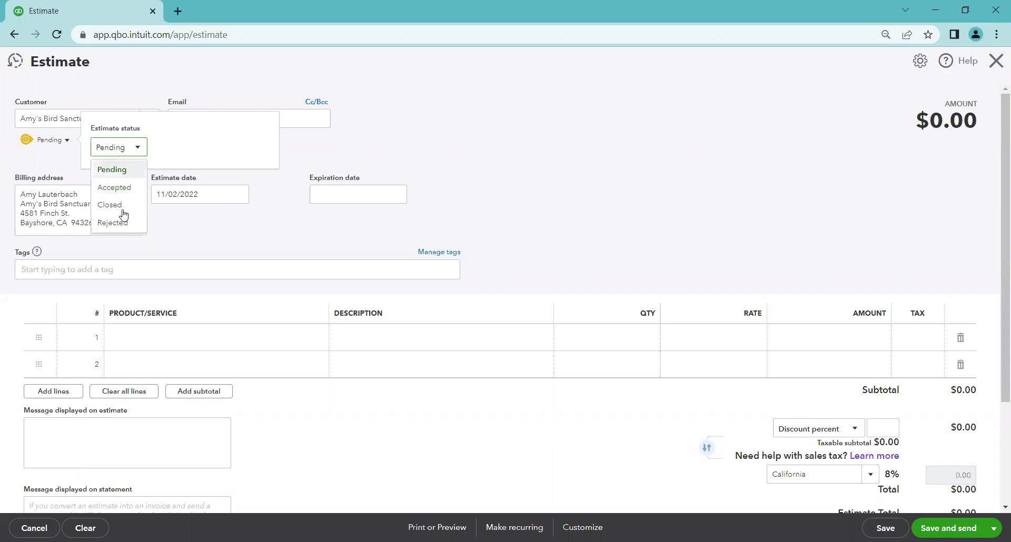
pyautogui.click(184, 183)
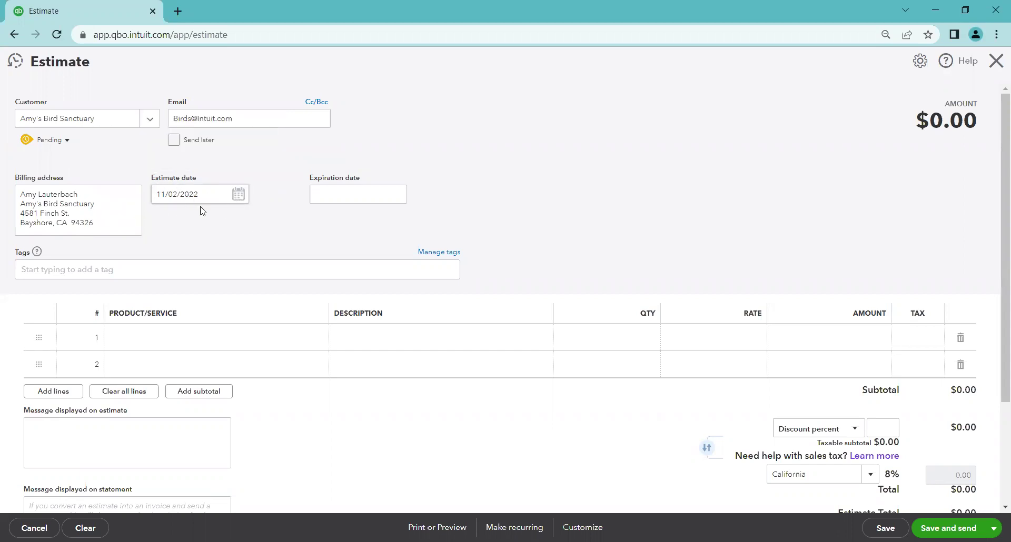
pyautogui.rightClick(199, 237)
pyautogui.click(193, 222)
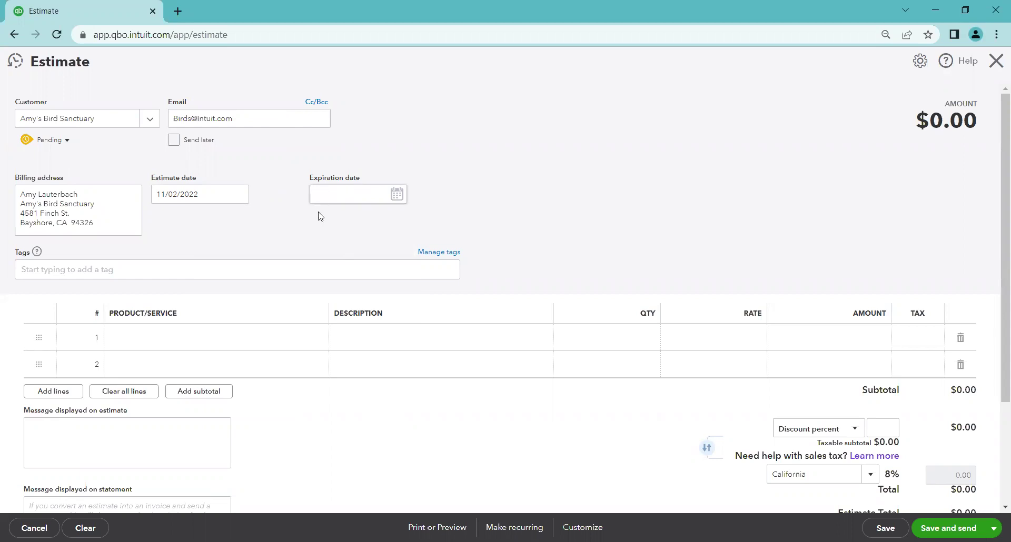
# Add a Design line described 'Design services for new room', qty 1 at rate 75.
pyautogui.click(311, 339)
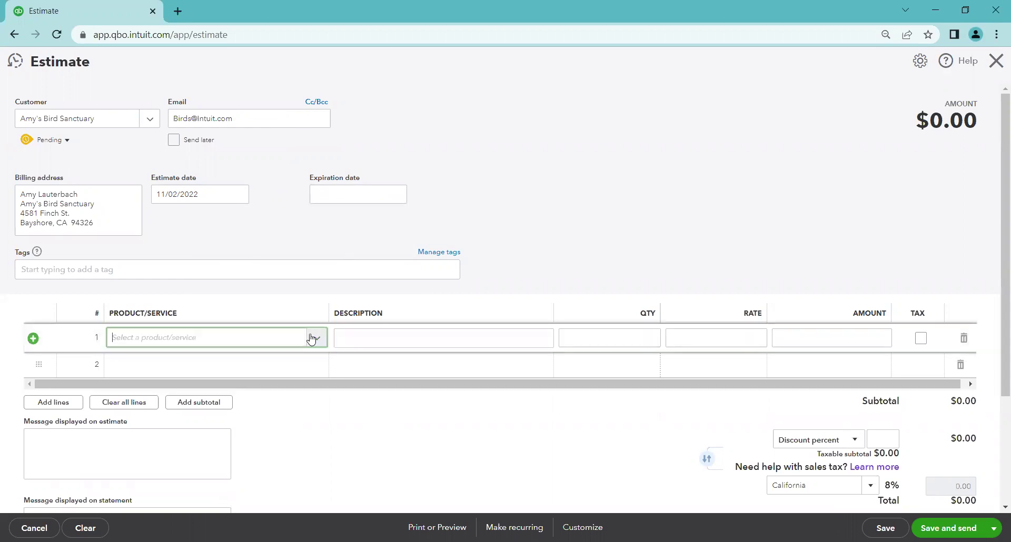
pyautogui.click(314, 338)
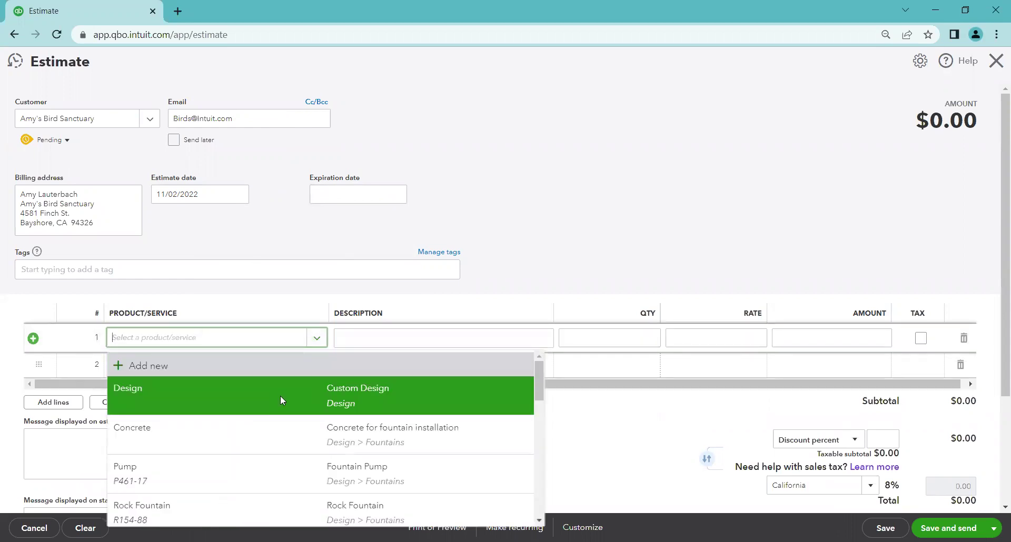
pyautogui.click(280, 396)
pyautogui.click(404, 337)
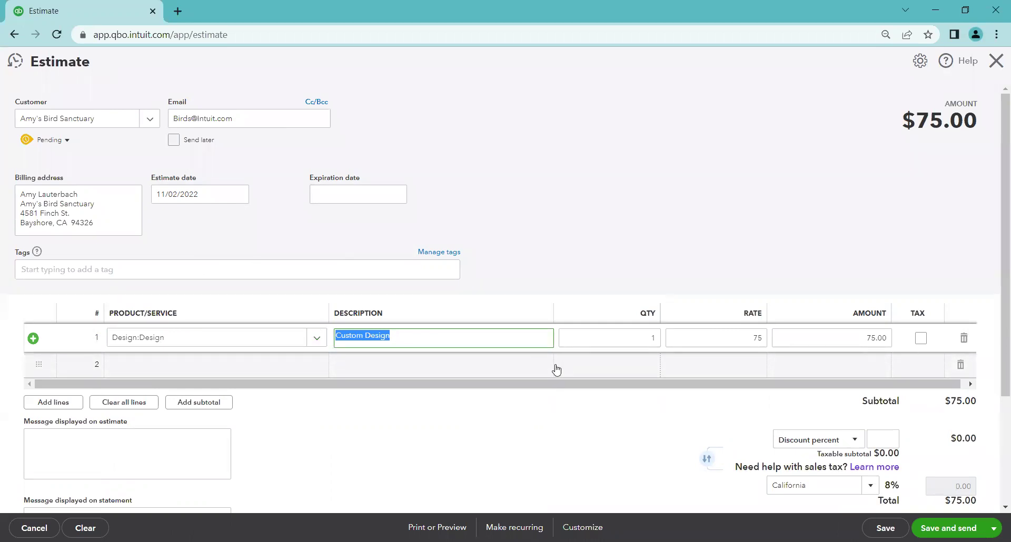
pyautogui.press('BackSpace')
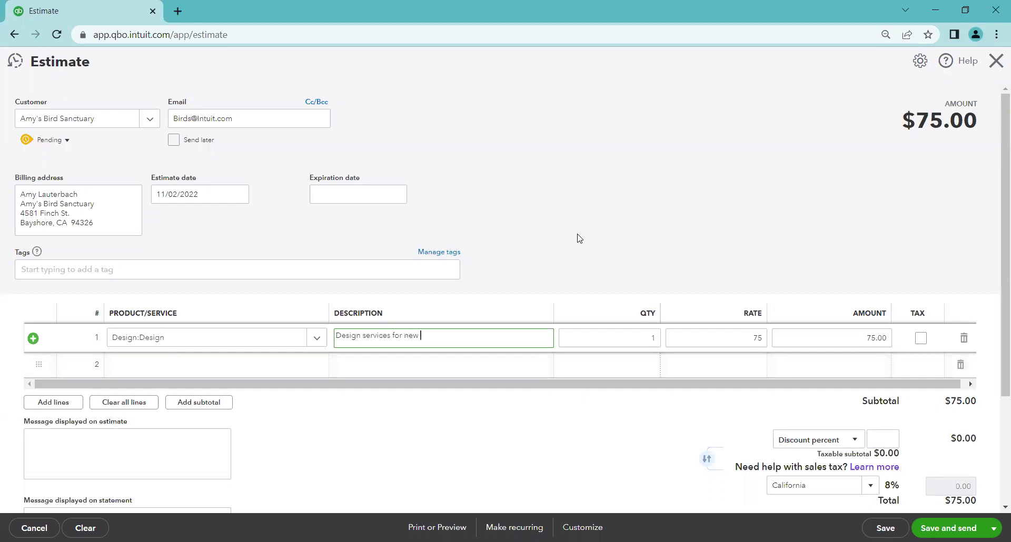
pyautogui.write('oom')
pyautogui.click(628, 251)
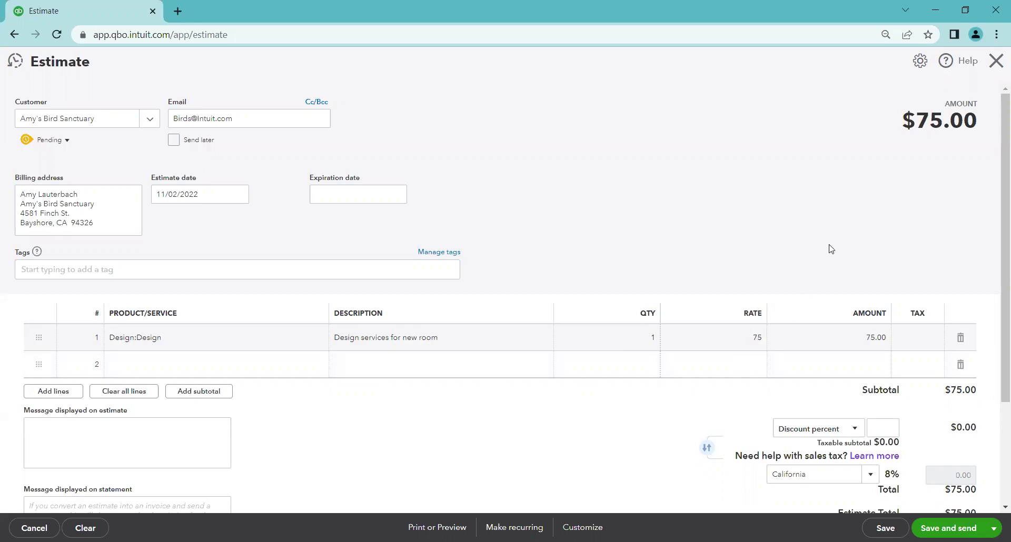
pyautogui.click(837, 339)
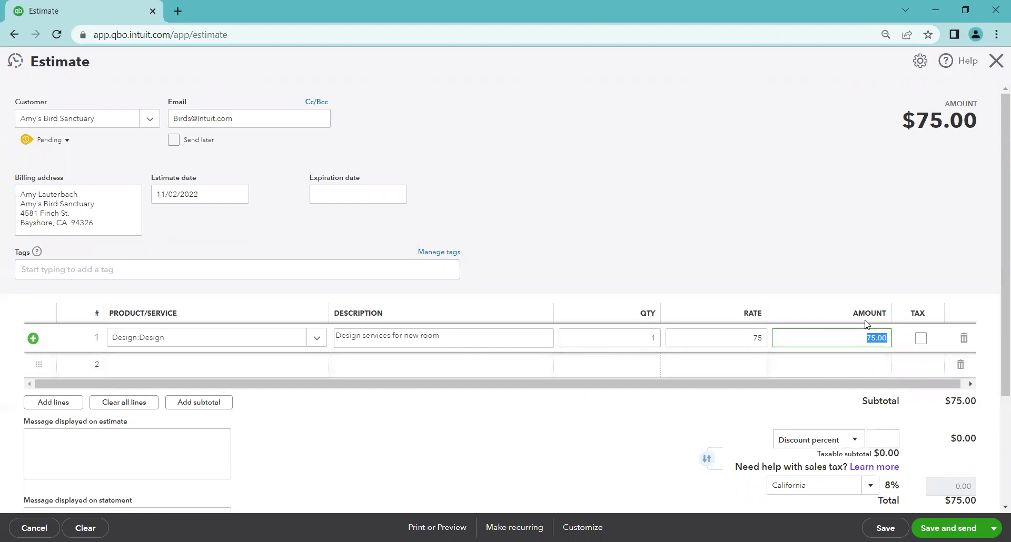
# Enter 2,000 on the Design line, then try a rate of 1 and a quantity of 20.
pyautogui.write('2,')
pyautogui.write('000')
pyautogui.click(769, 233)
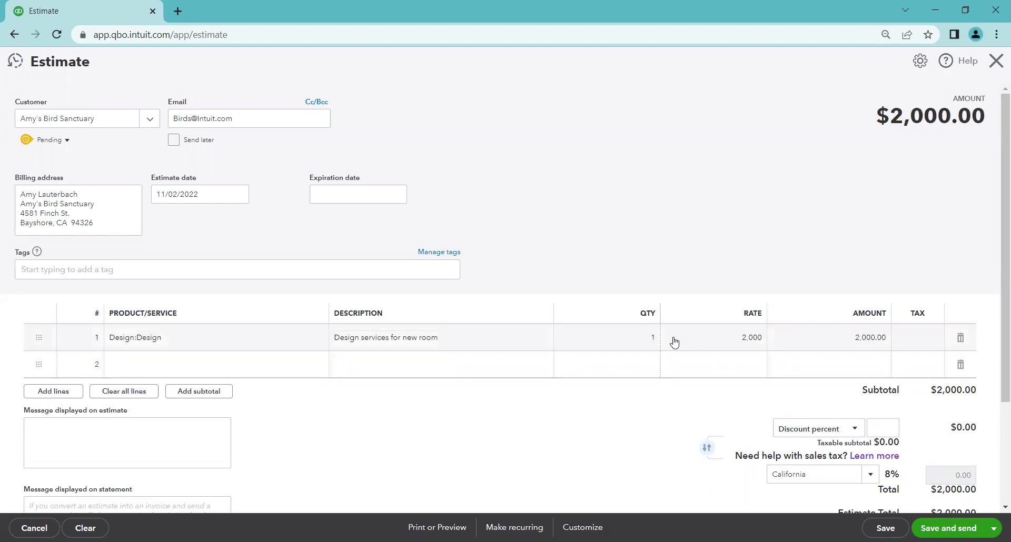
pyautogui.click(716, 340)
pyautogui.write('1')
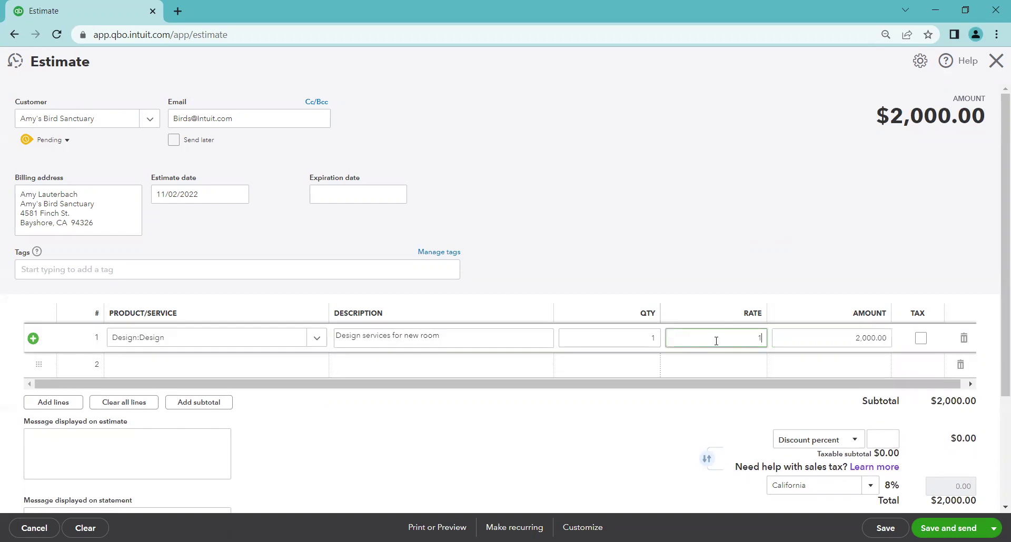
pyautogui.click(647, 343)
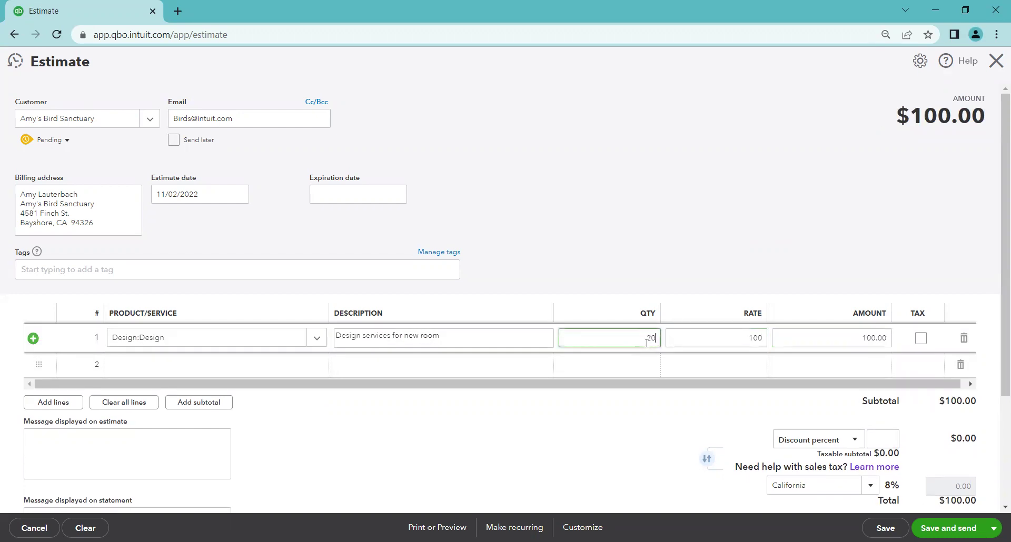
pyautogui.click(642, 270)
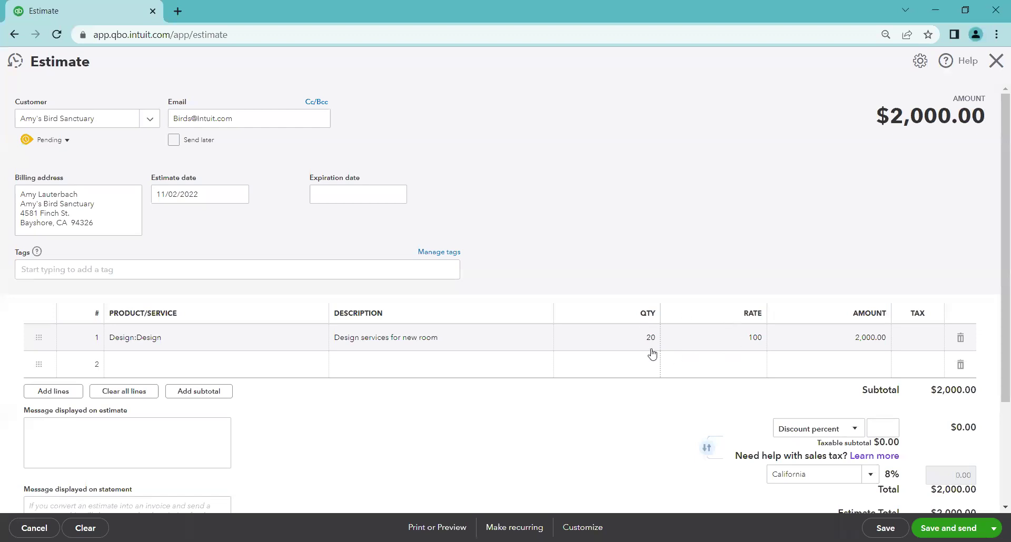
# Clear the quantity and enter 2000 directly as the Design line amount.
pyautogui.click(627, 330)
pyautogui.press('BackSpace')
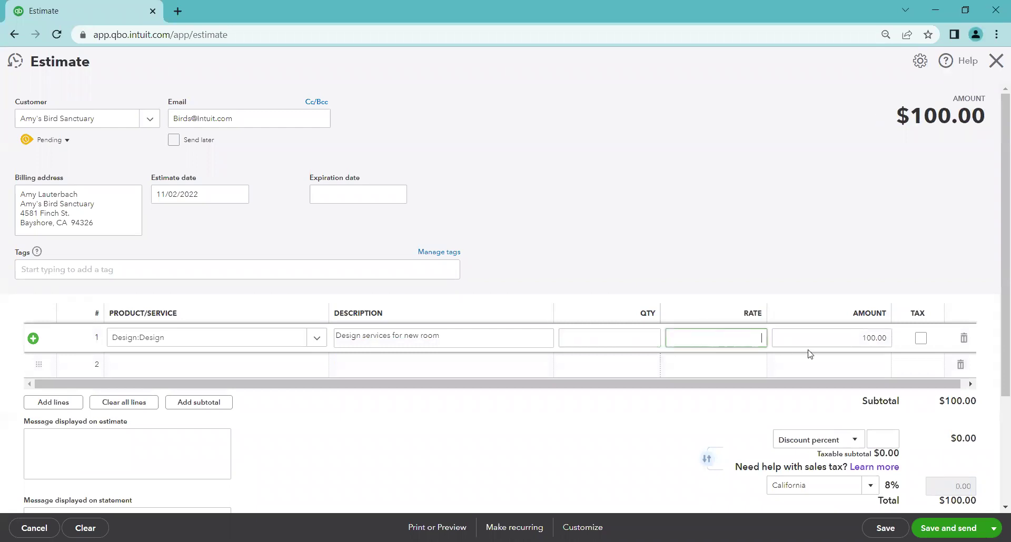
pyautogui.click(835, 345)
pyautogui.write('2000')
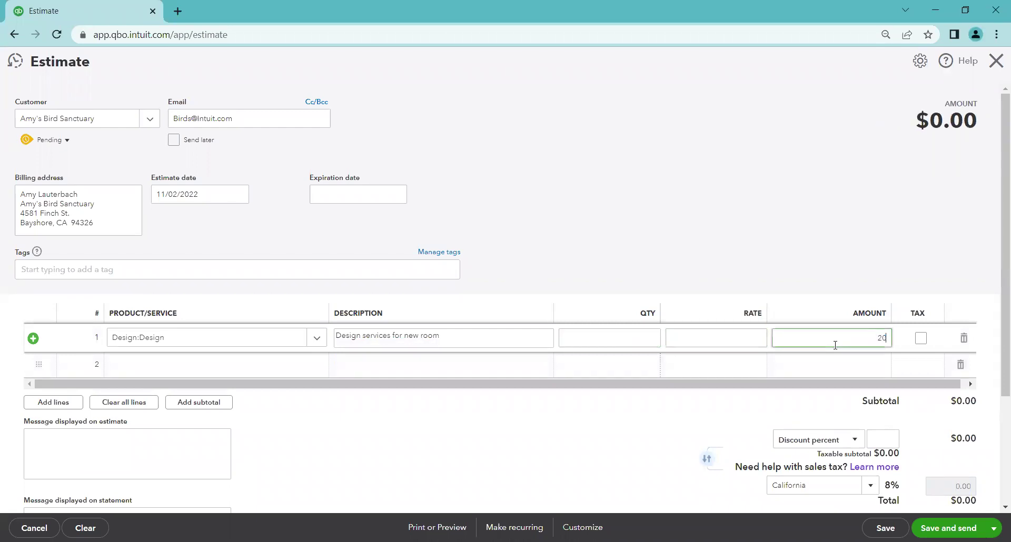
pyautogui.click(812, 231)
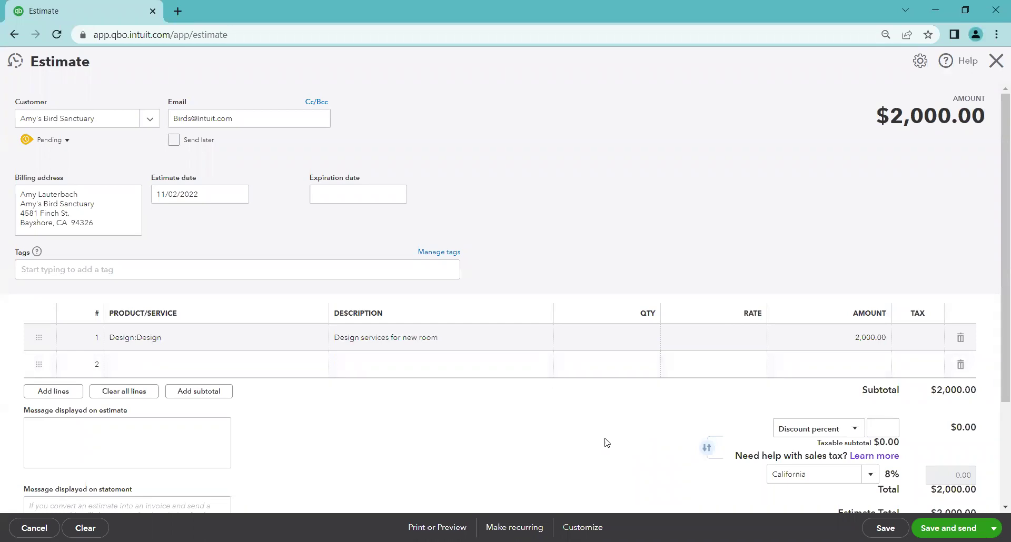
pyautogui.scroll(-1, 576, 437)
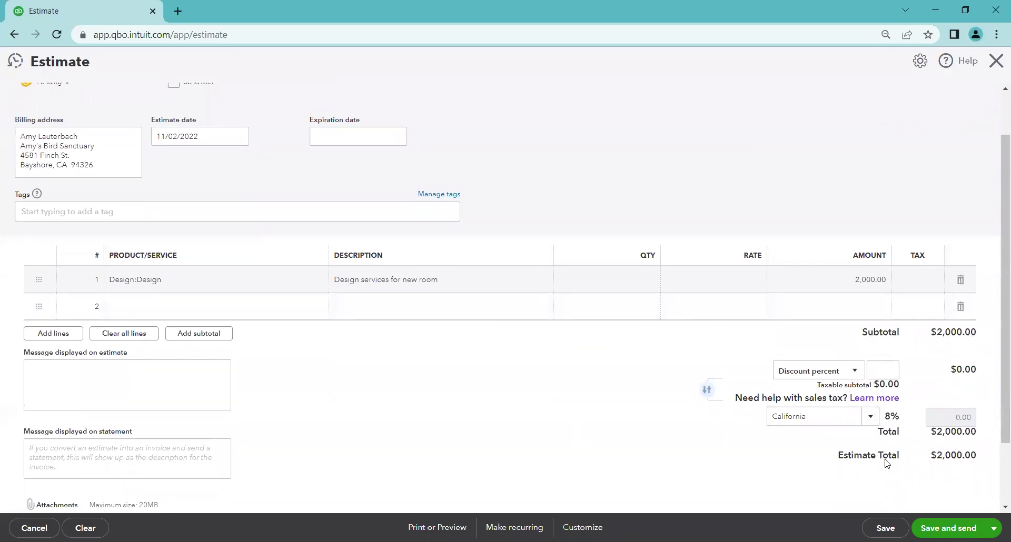
# Save and close Amy's Bird Sanctuary's $2,000.00 estimate 1001.
pyautogui.scroll(1, 896, 454)
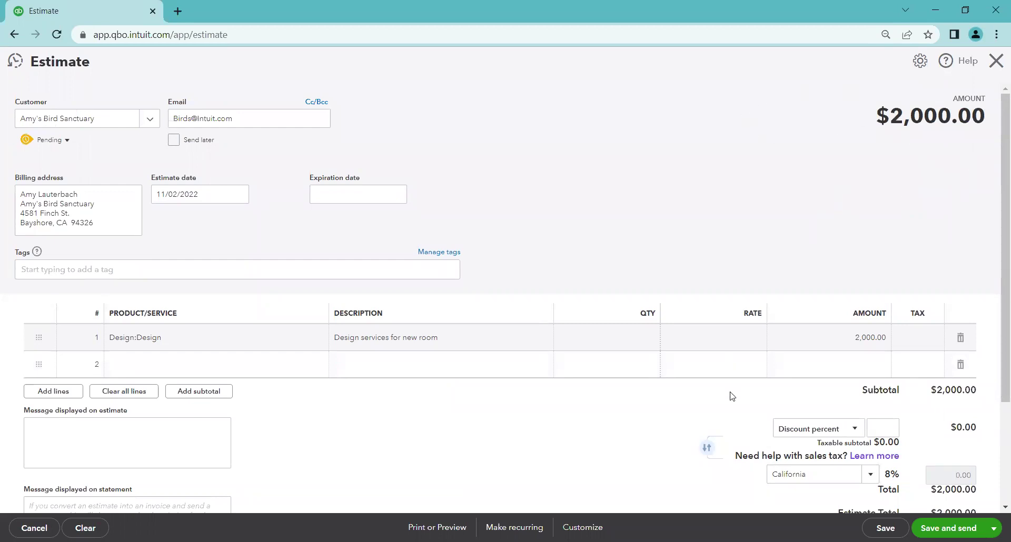
pyautogui.scroll(-3, 732, 395)
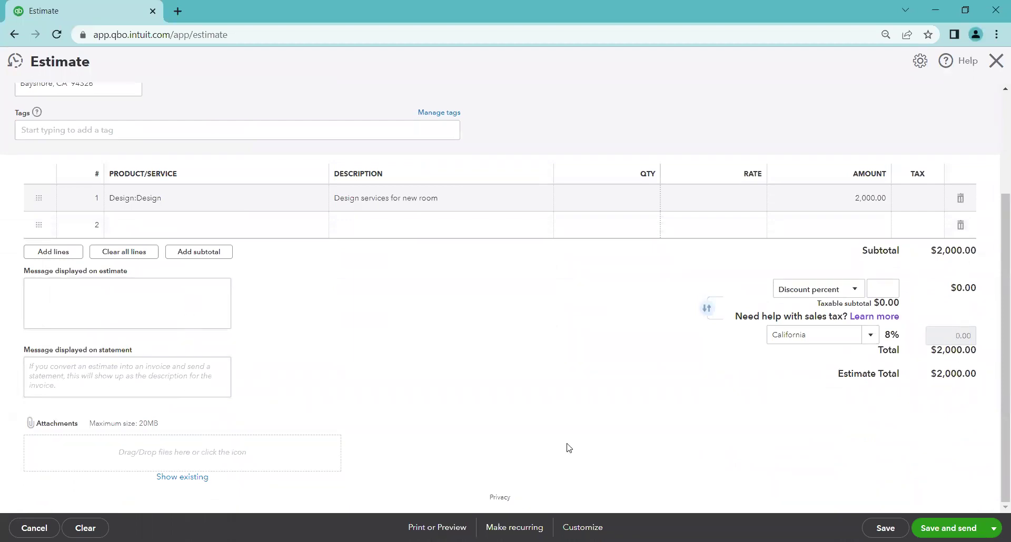
pyautogui.scroll(1, 895, 451)
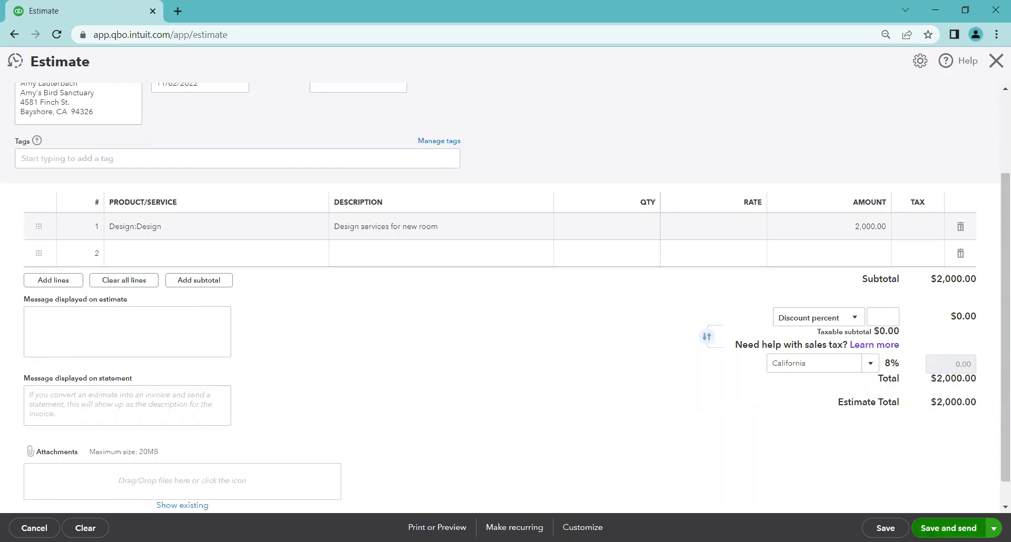
pyautogui.click(993, 528)
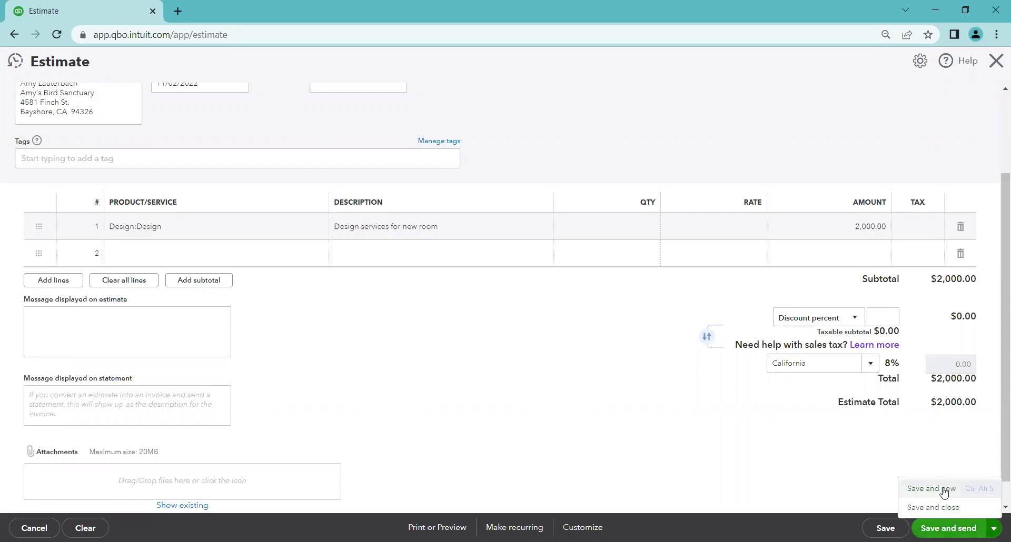
pyautogui.click(933, 507)
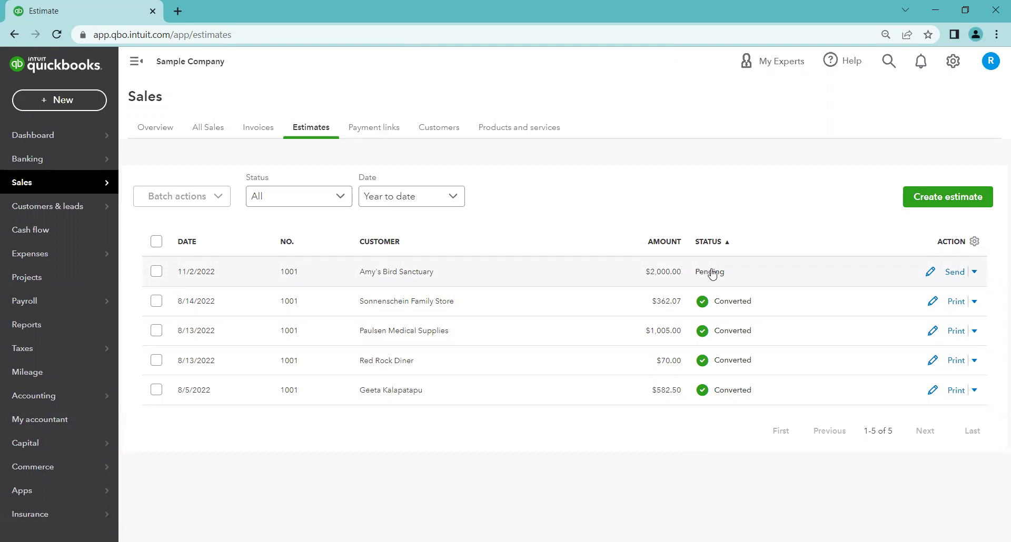
# Set estimate 1001's status to Accepted, entering the acceptor's name and November 3 as the date.
pyautogui.click(975, 273)
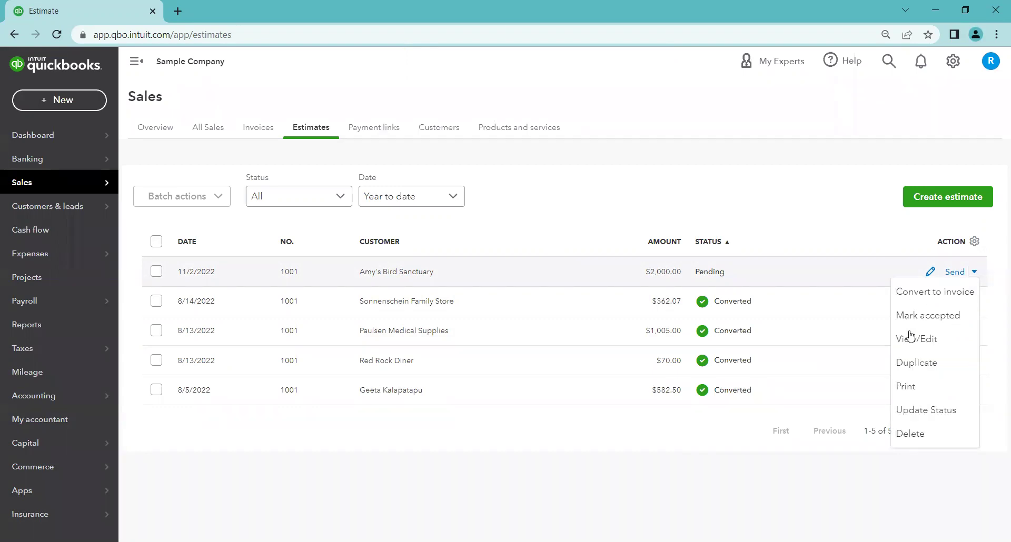
pyautogui.click(937, 410)
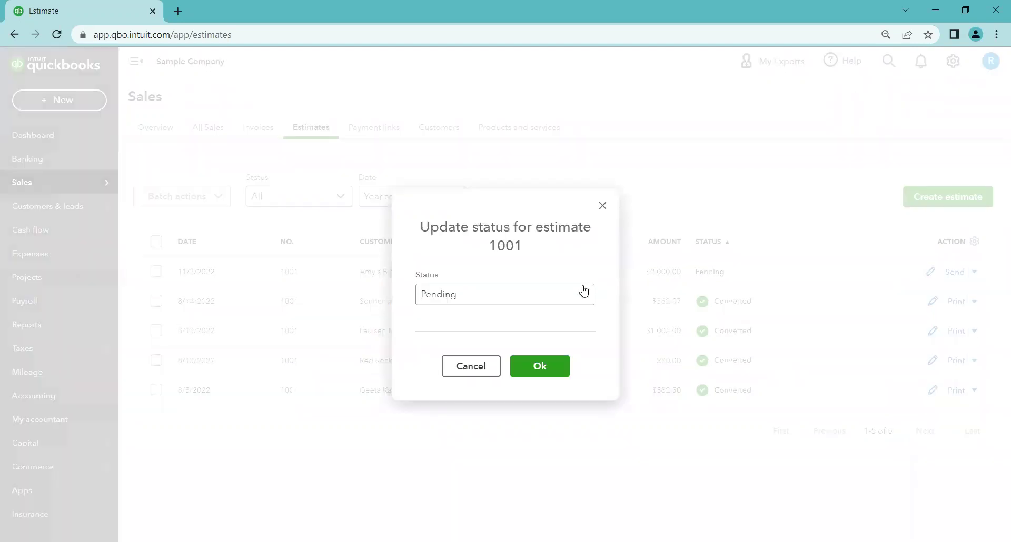
pyautogui.click(582, 294)
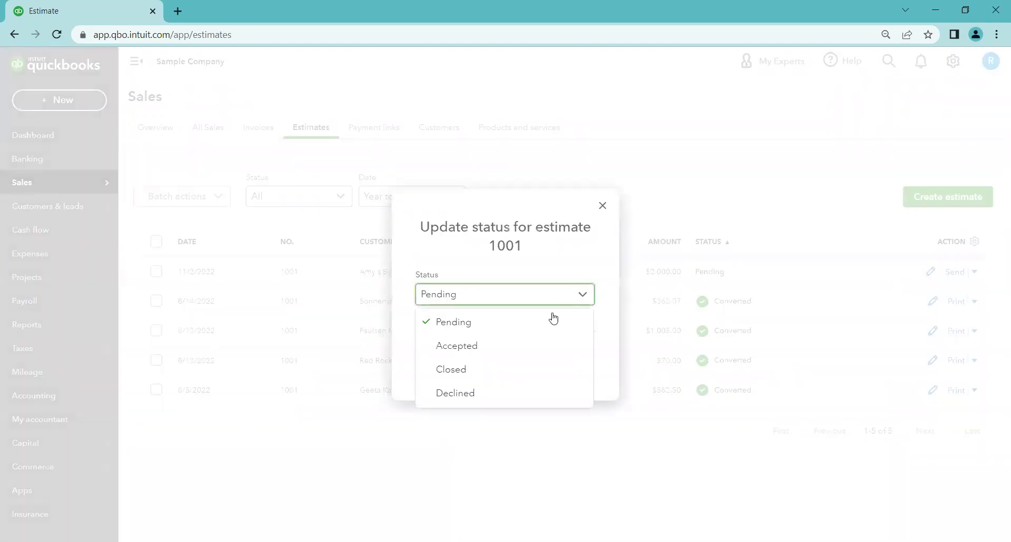
pyautogui.click(516, 339)
pyautogui.click(468, 291)
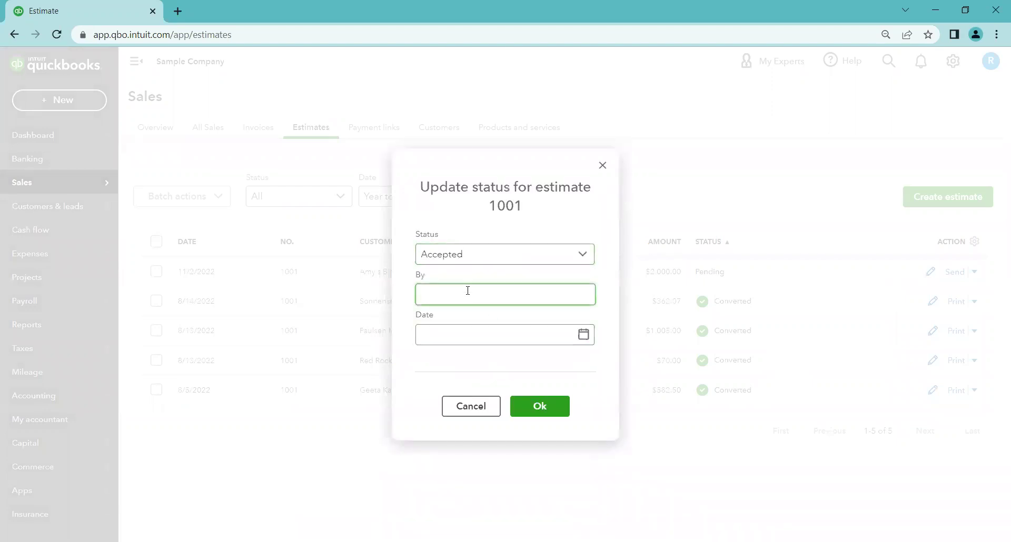
pyautogui.write('Amy S.')
pyautogui.click(585, 336)
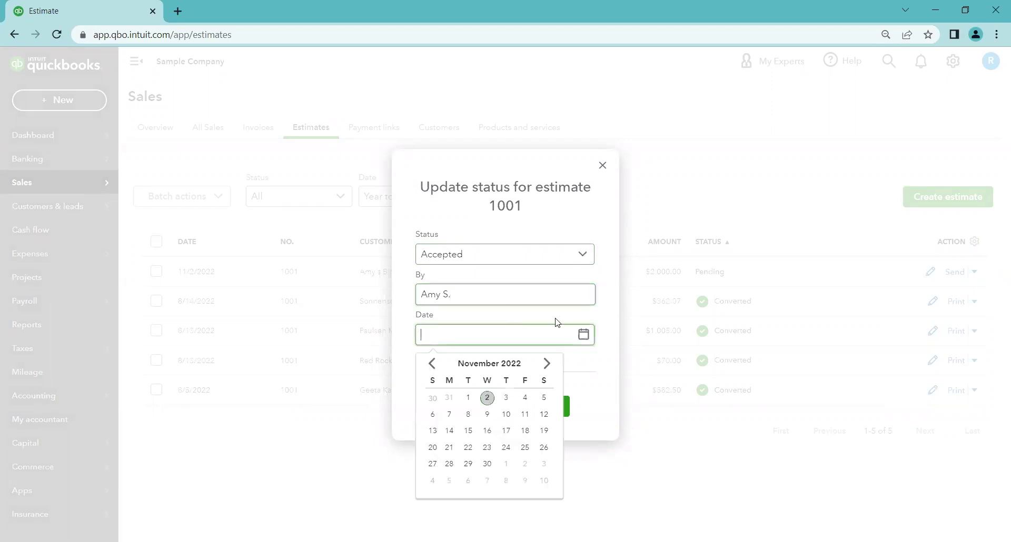
pyautogui.click(506, 400)
pyautogui.click(521, 404)
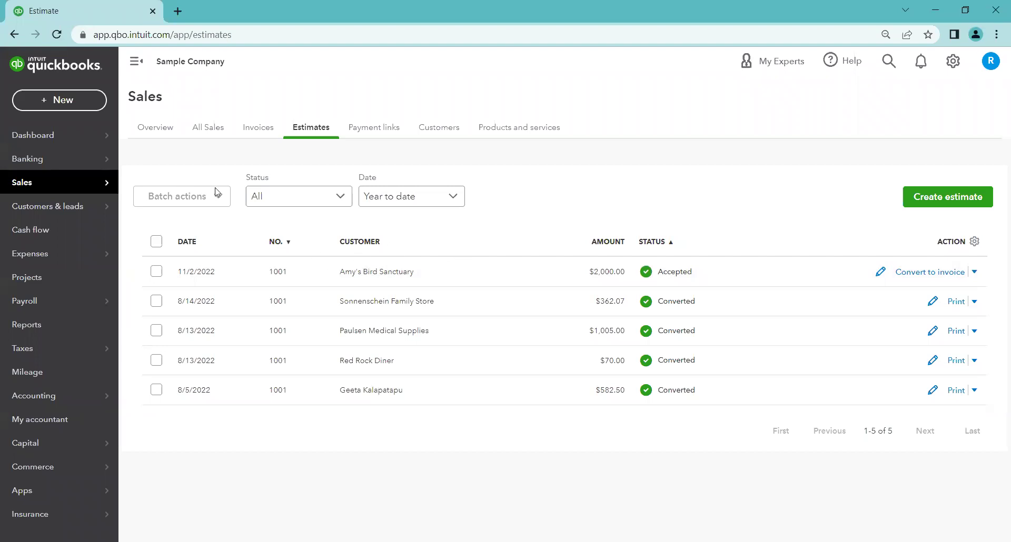
# Show All Sales and remove the Estimates filter to list every transaction.
pyautogui.click(209, 131)
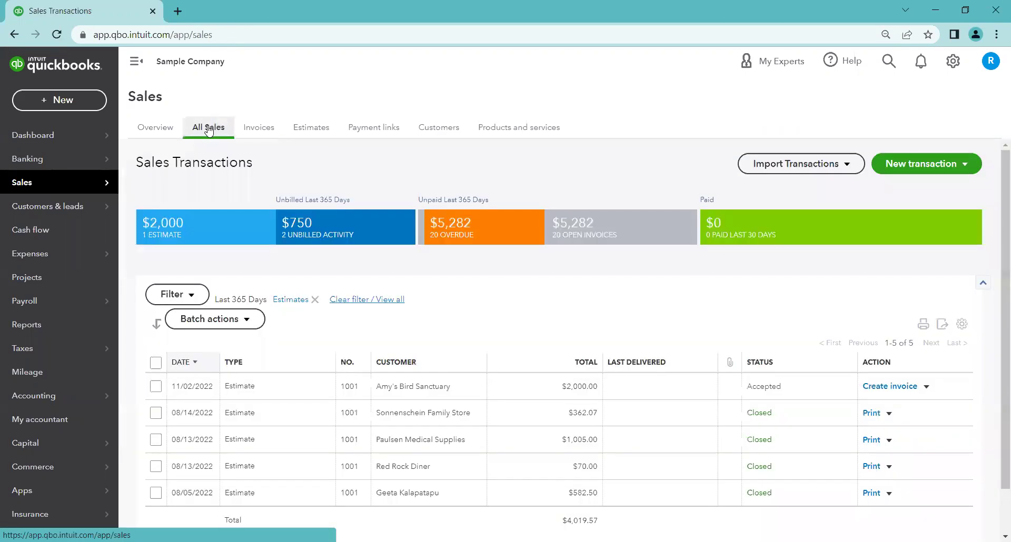
pyautogui.click(316, 300)
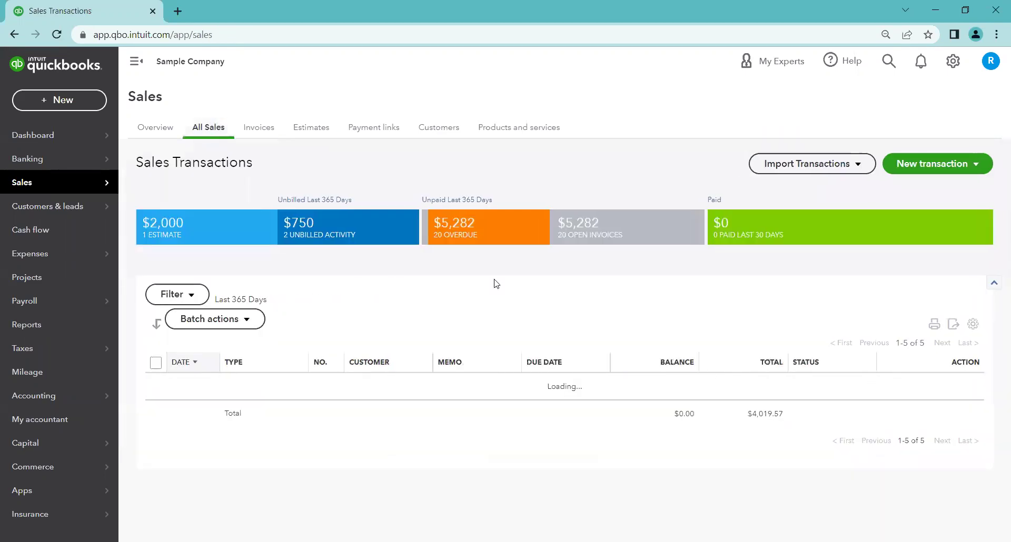
pyautogui.scroll(-1, 549, 306)
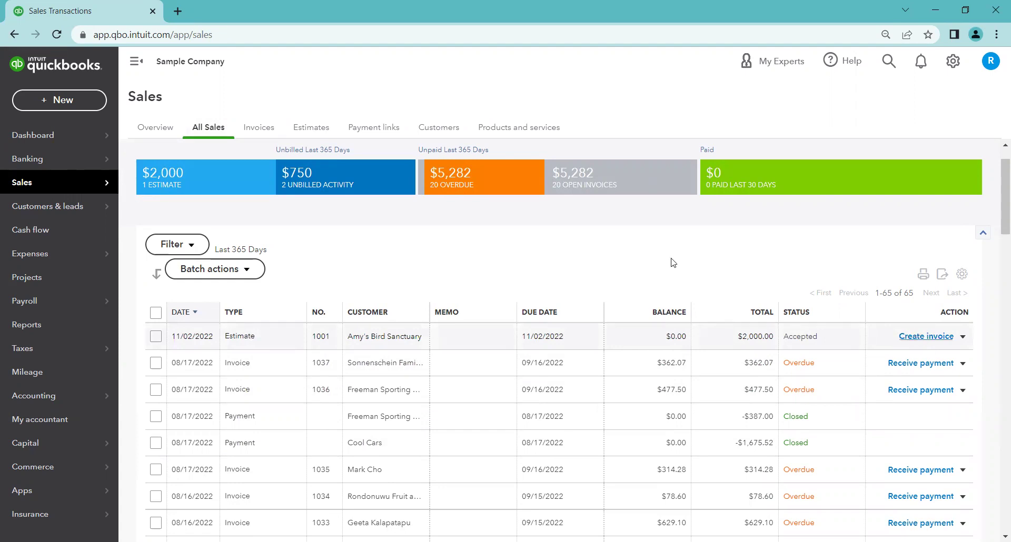
# Convert Amy's Bird Sanctuary's accepted estimate from the Estimates list into an invoice.
pyautogui.click(349, 142)
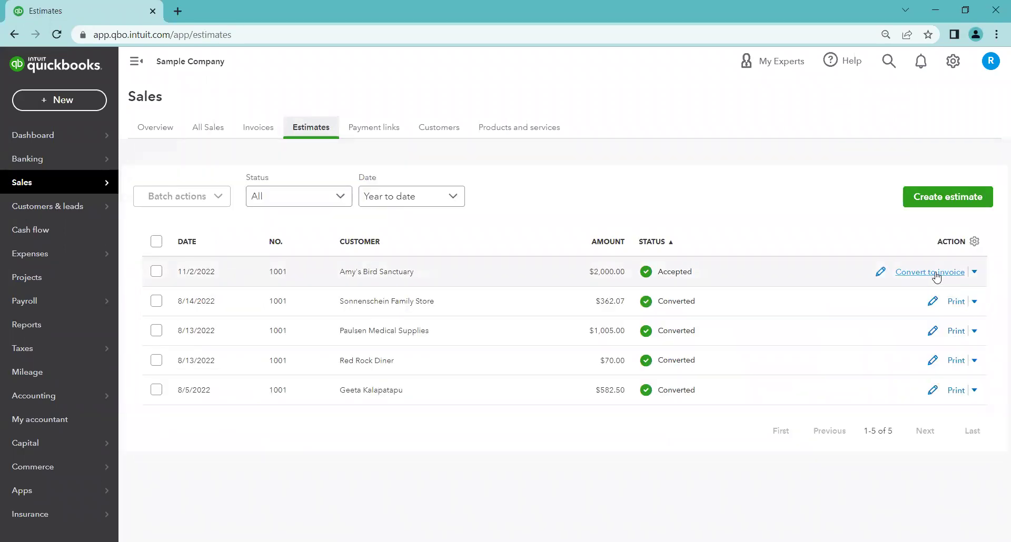
pyautogui.click(936, 274)
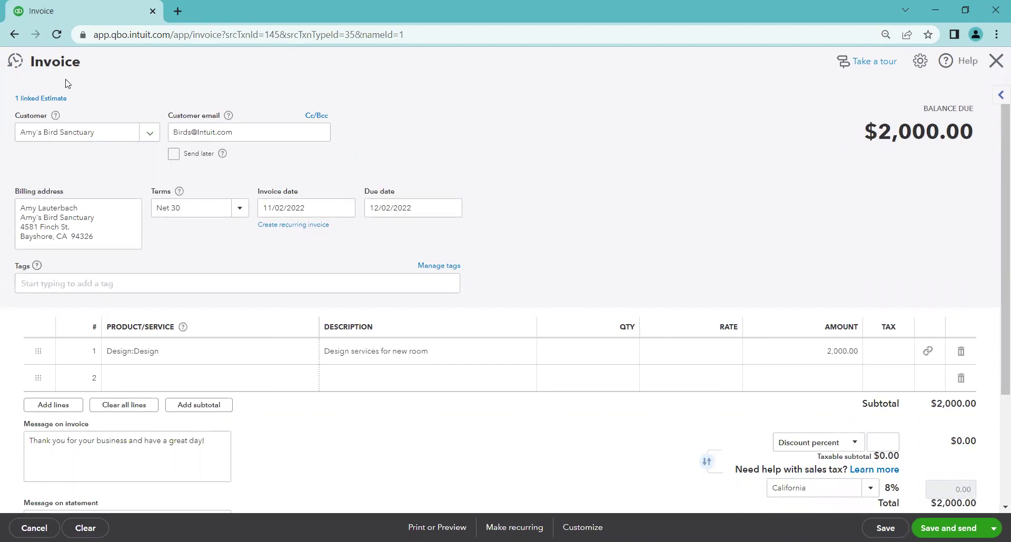
pyautogui.click(40, 100)
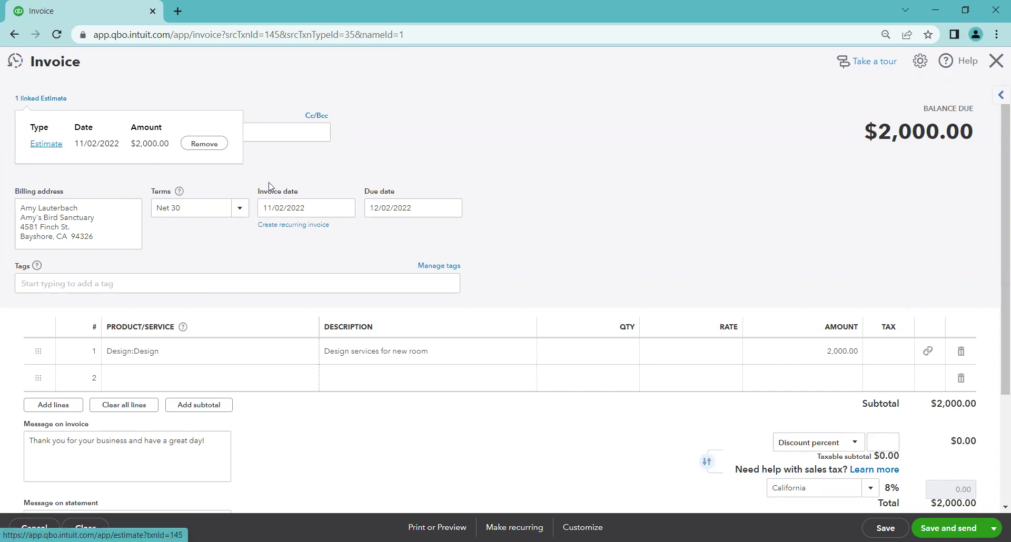
pyautogui.click(365, 170)
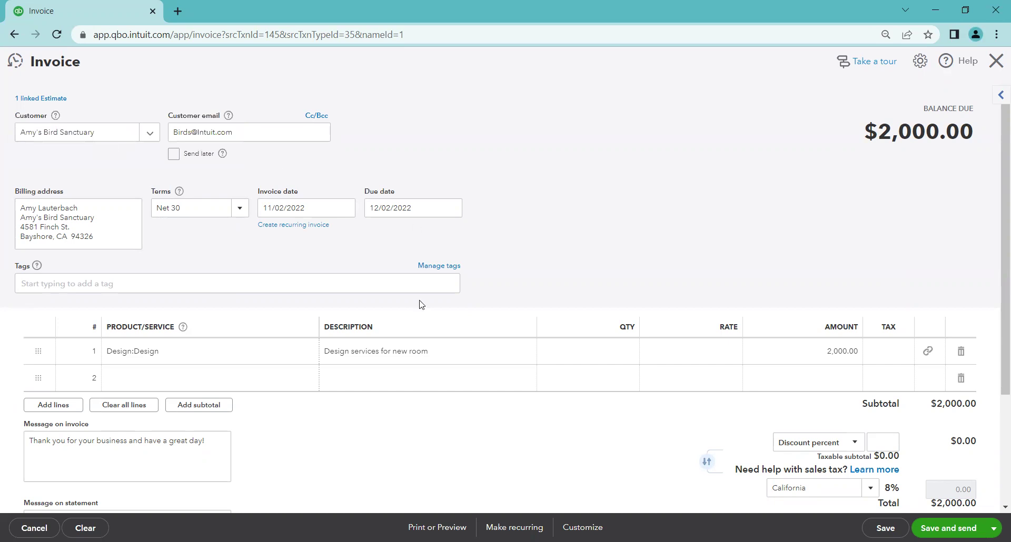
pyautogui.scroll(-1, 422, 305)
pyautogui.scroll(1, 400, 363)
# Pick November 9 as the invoice date, giving 11/09/2022 with due date 12/09/2022.
pyautogui.click(345, 210)
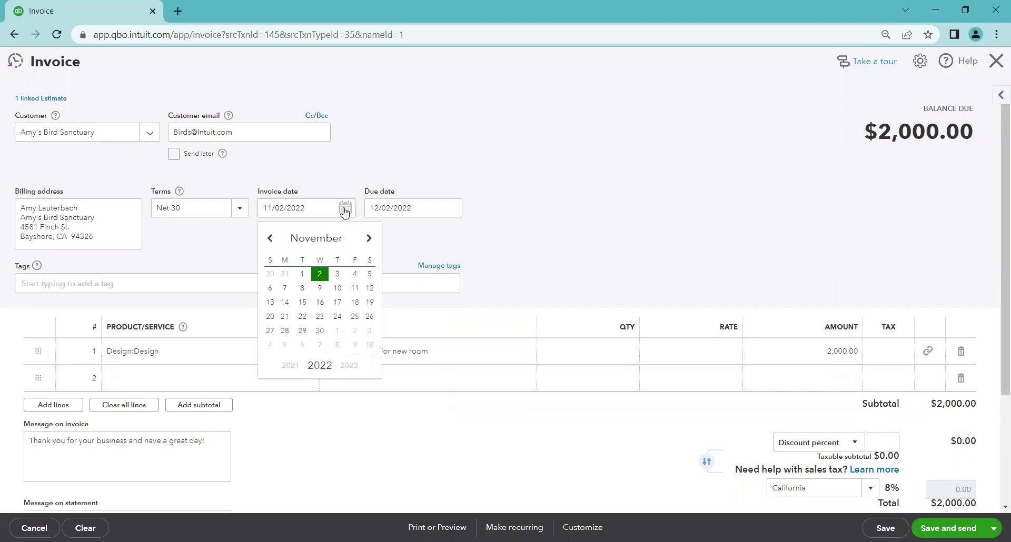
pyautogui.click(320, 288)
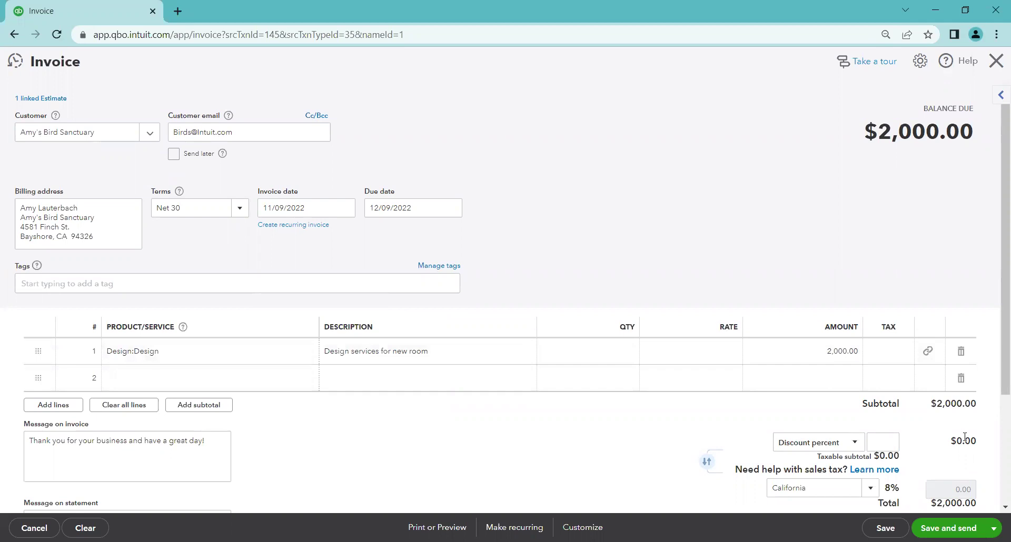
pyautogui.scroll(-1, 964, 438)
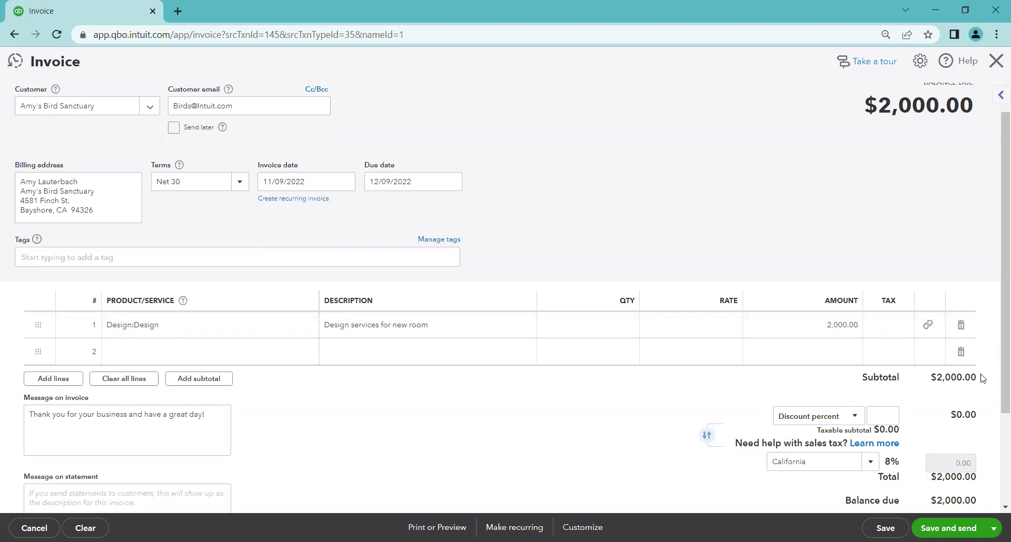
pyautogui.scroll(-1, 982, 379)
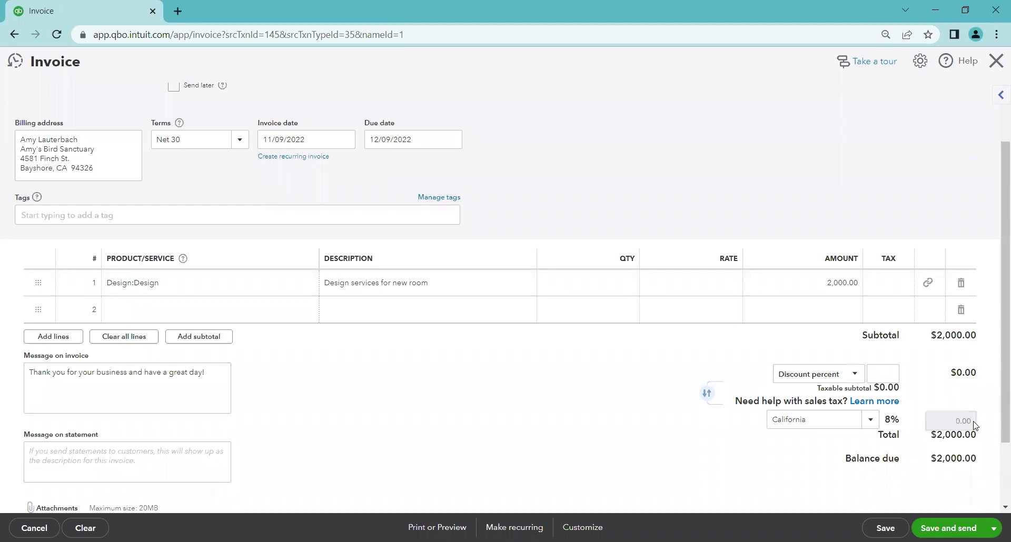
pyautogui.scroll(1, 974, 425)
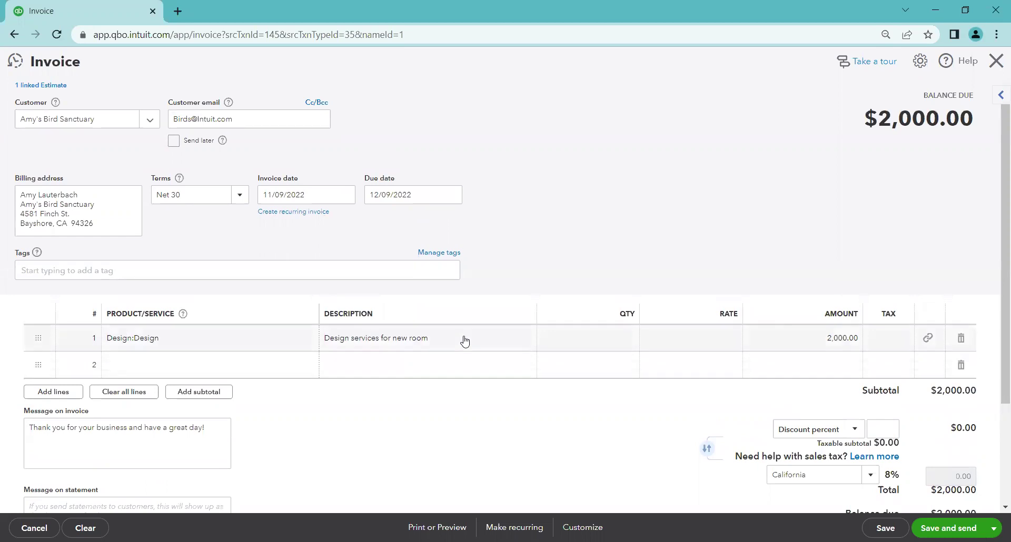
# Leave line 1's Design description unchanged and bring up the invoice's other save options.
pyautogui.click(464, 341)
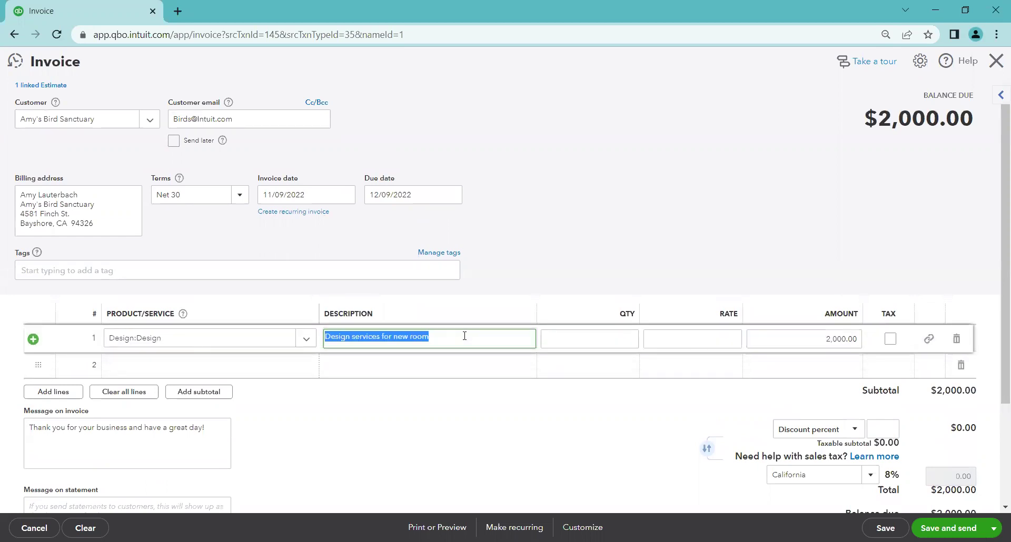
pyautogui.click(465, 336)
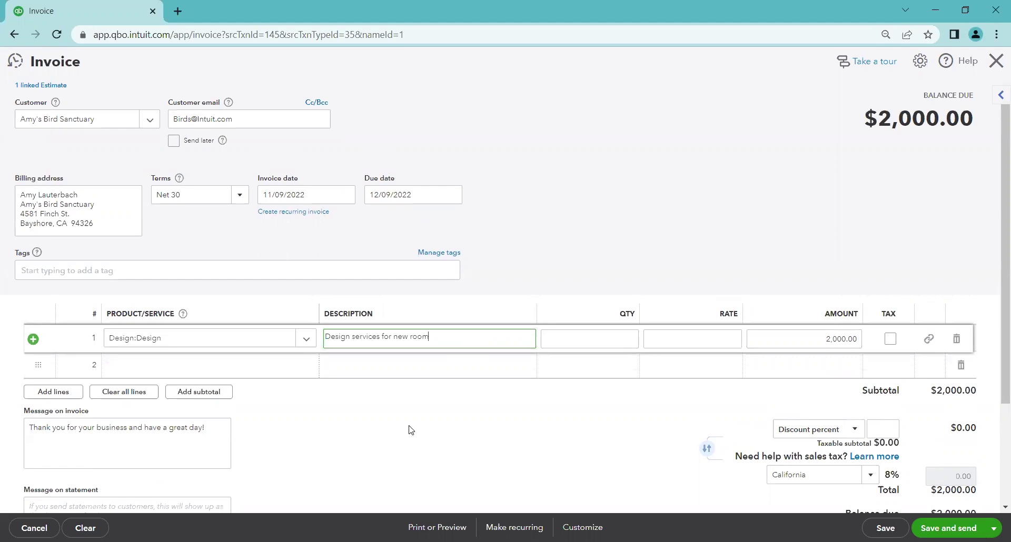
pyautogui.click(462, 441)
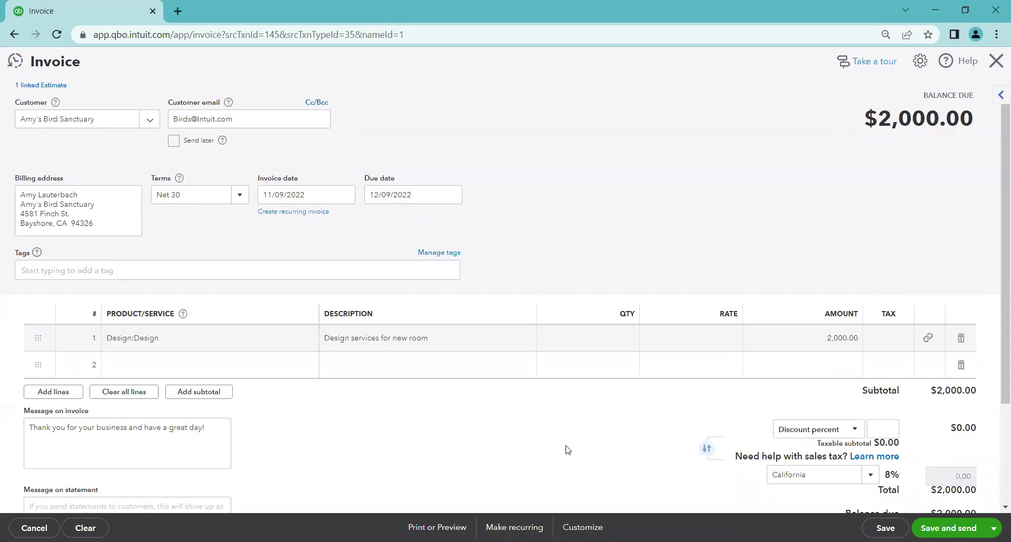
pyautogui.scroll(-2, 567, 450)
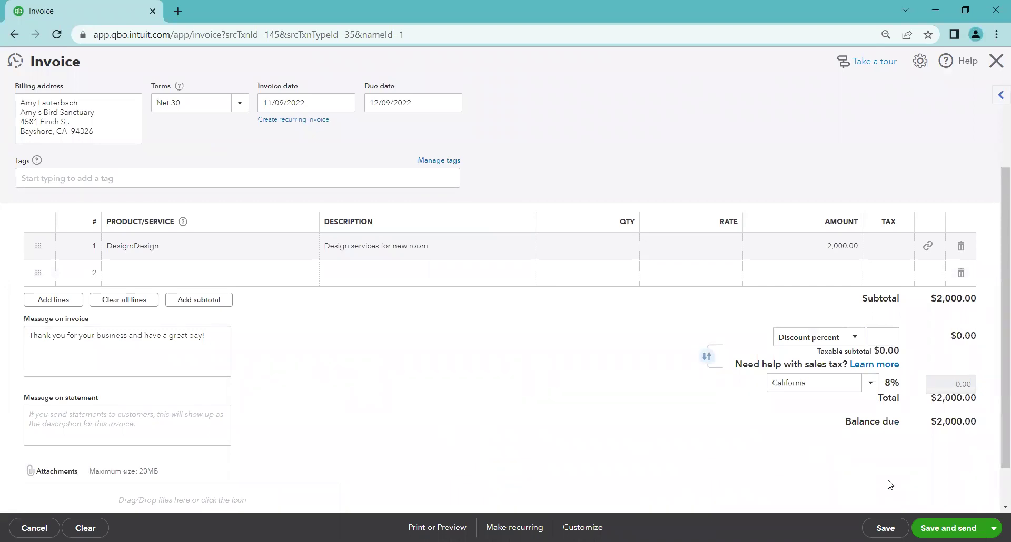
pyautogui.click(945, 518)
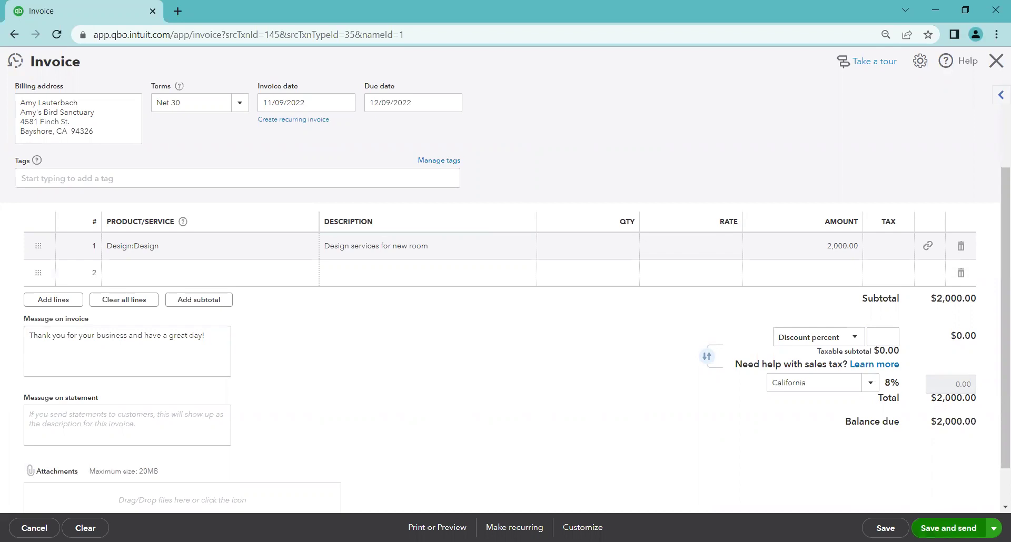
pyautogui.click(993, 528)
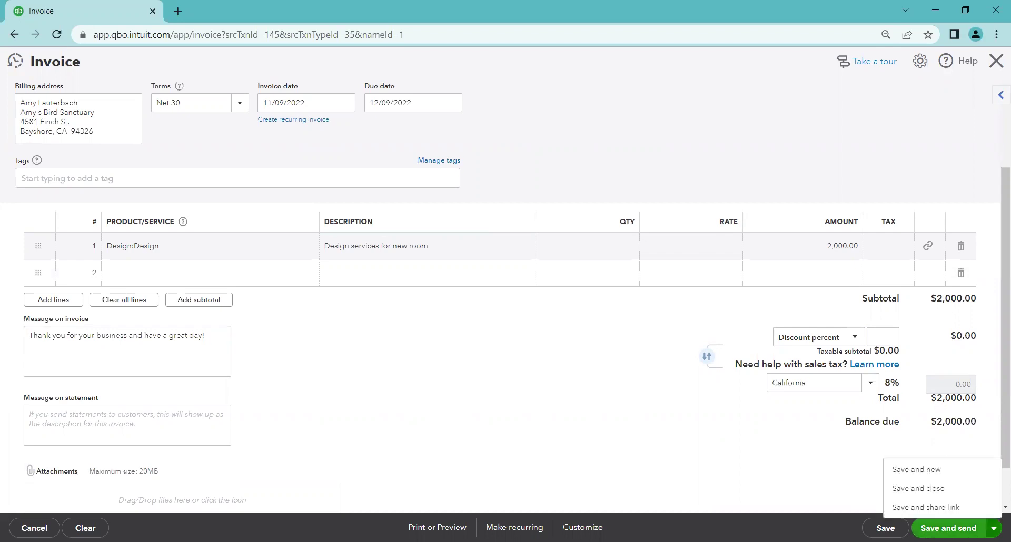
# Save and close the invoice, then reopen Amy's Bird Sanctuary estimate 1001.
pyautogui.click(910, 487)
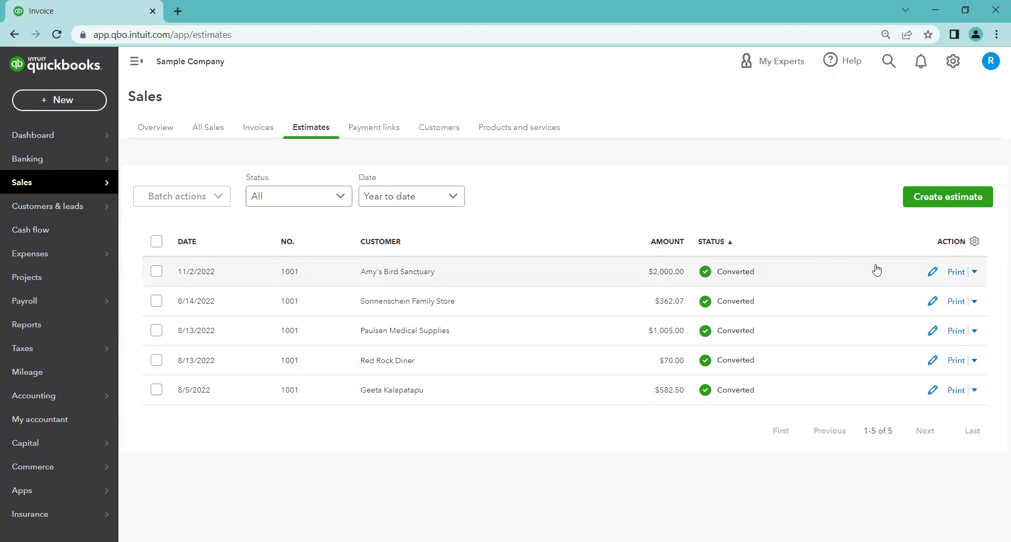
pyautogui.click(931, 271)
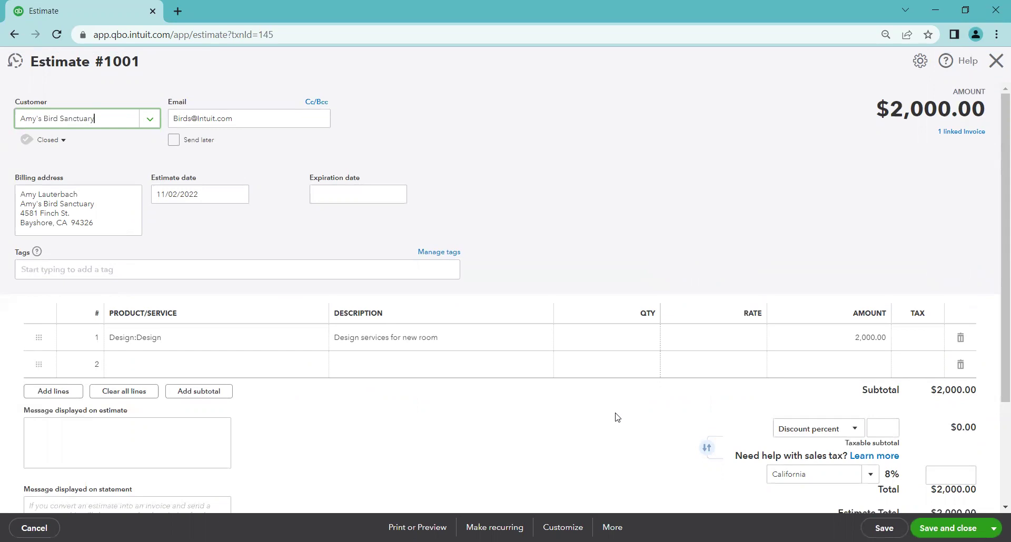
# Display estimate #1001's linked invoice, dated 11/09/2022 for $2,000.00.
pyautogui.click(793, 148)
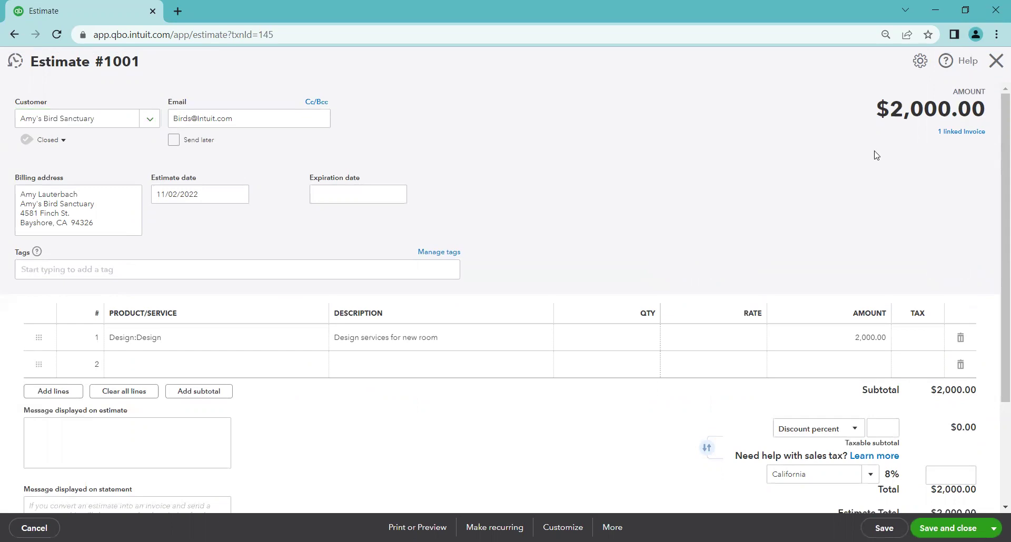
pyautogui.click(951, 137)
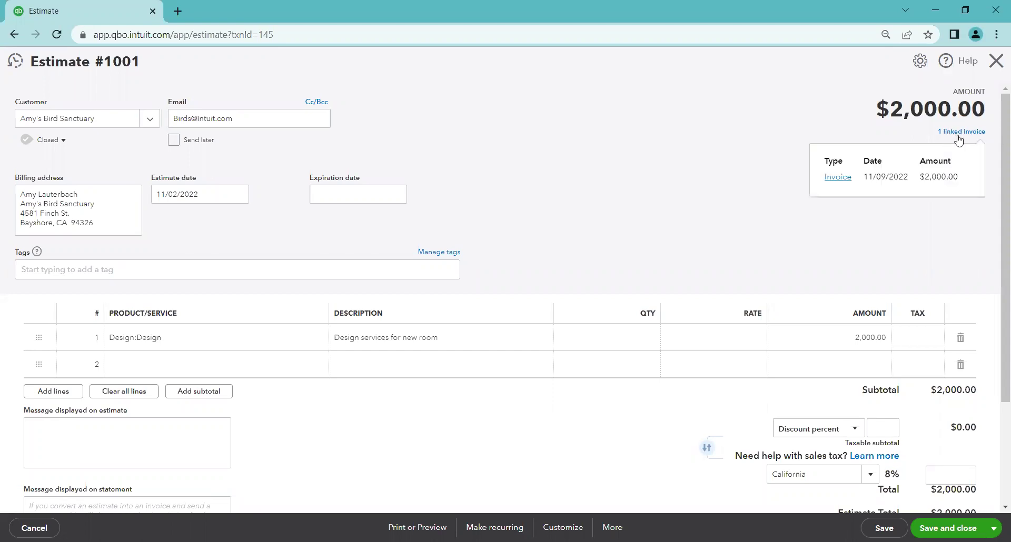
# Open linked invoice #1038, then close it to return to the Estimates list.
pyautogui.click(838, 177)
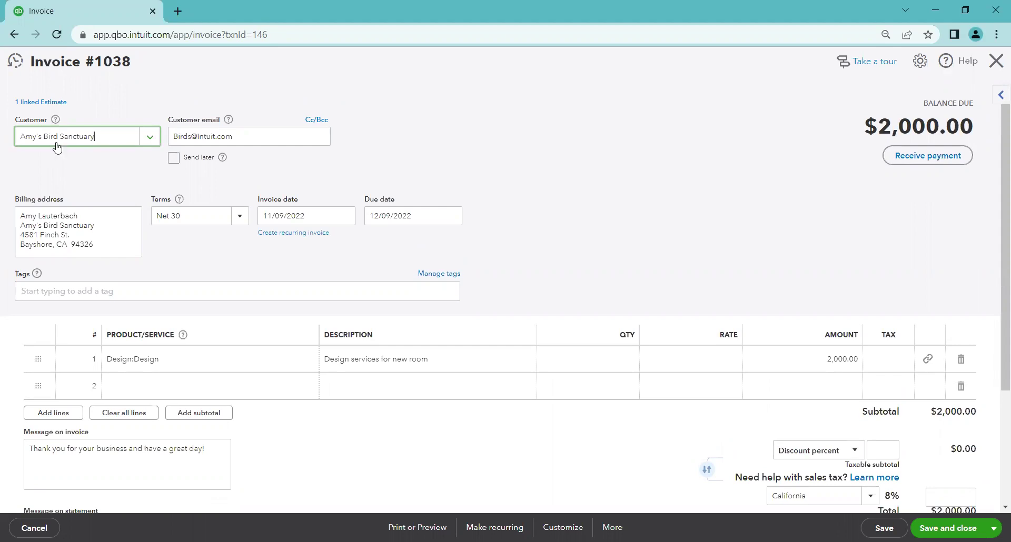
pyautogui.click(102, 98)
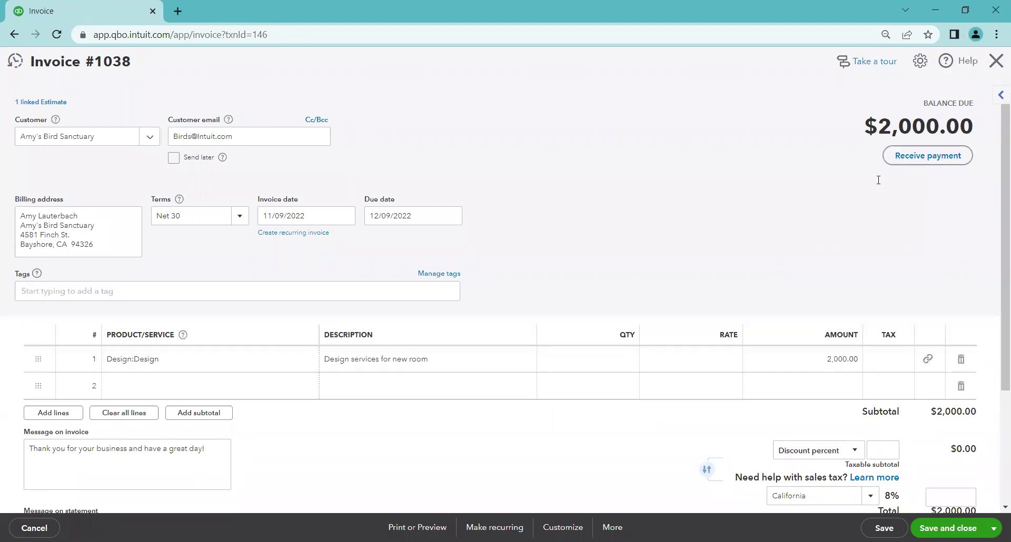
pyautogui.click(996, 62)
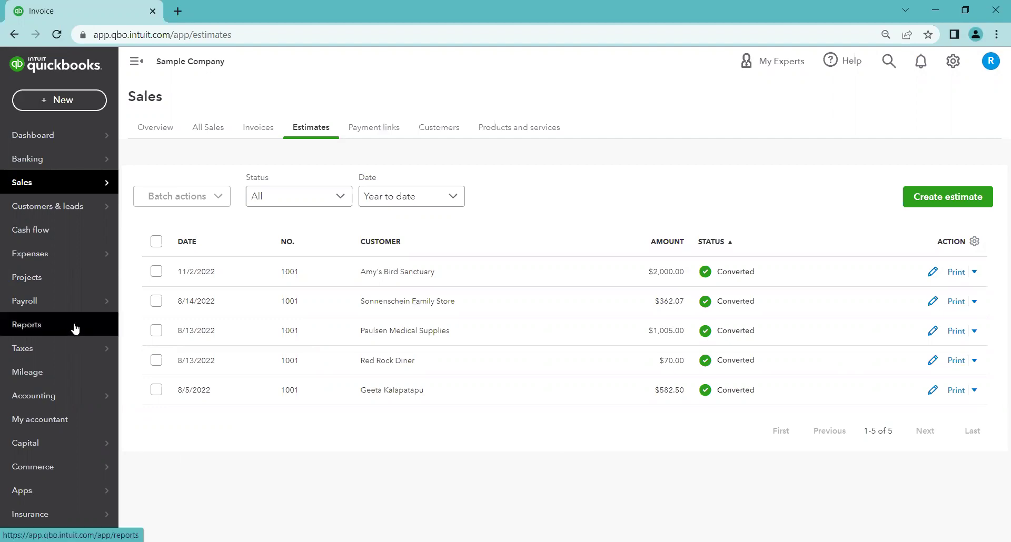
# Open the standard Reports page and find Estimates by Customer under Sales and customers.
pyautogui.click(41, 329)
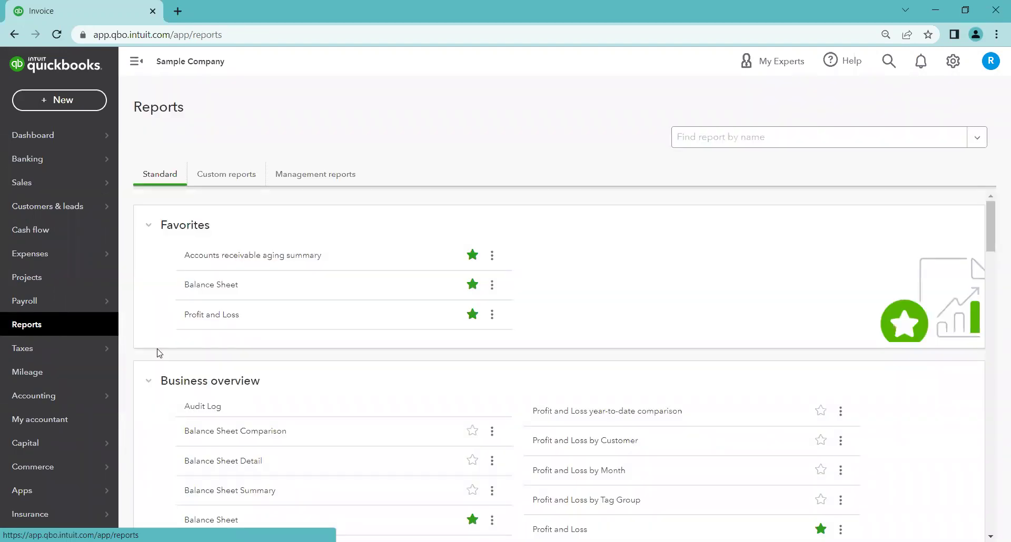
pyautogui.scroll(-4, 159, 353)
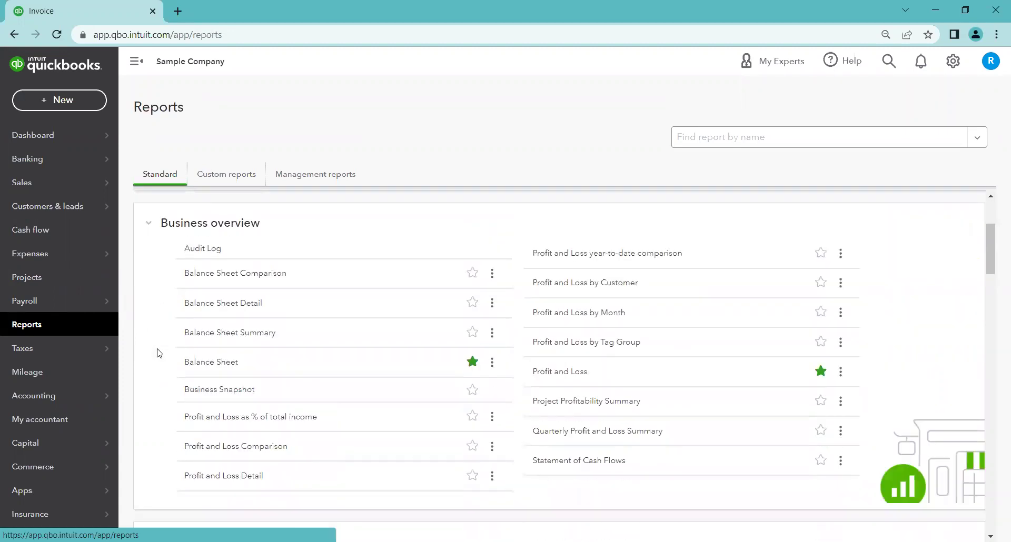
pyautogui.scroll(-2, 159, 353)
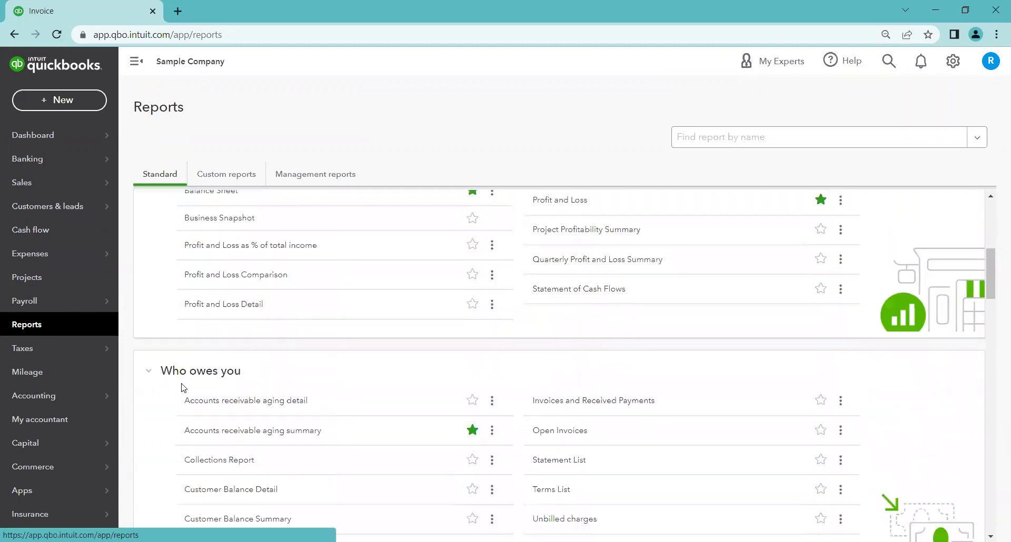
pyautogui.scroll(-1, 151, 443)
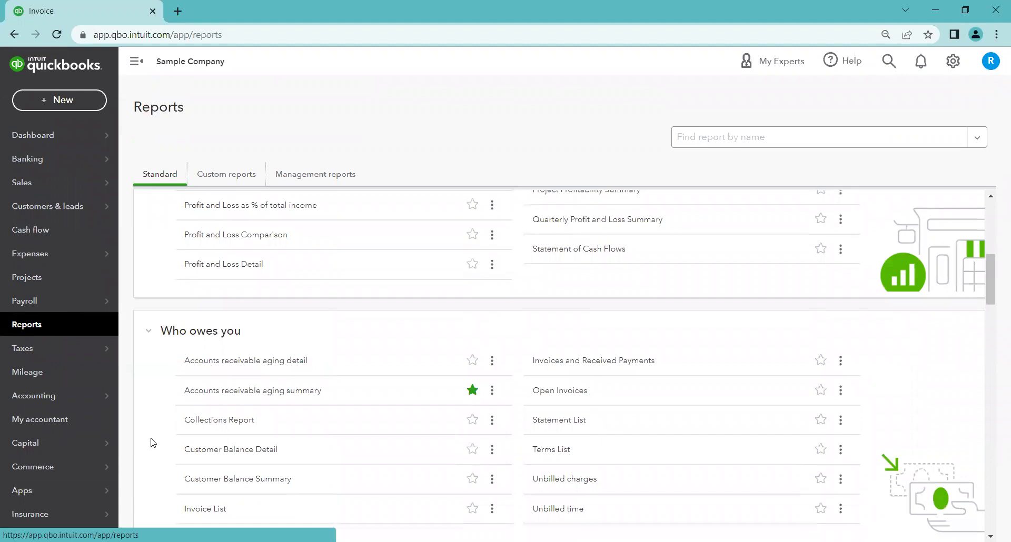
pyautogui.scroll(-1, 152, 443)
pyautogui.scroll(1, 153, 442)
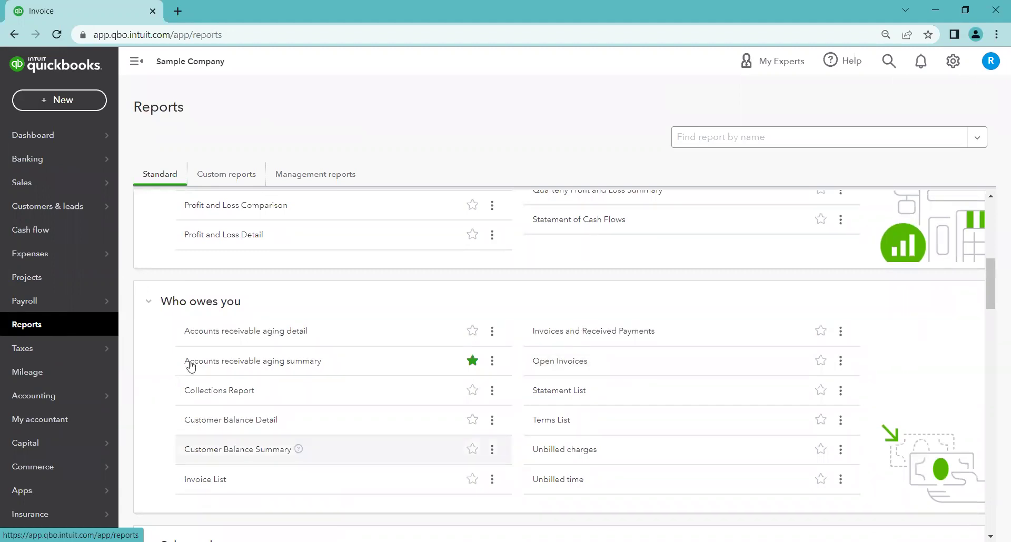
pyautogui.scroll(-3, 161, 445)
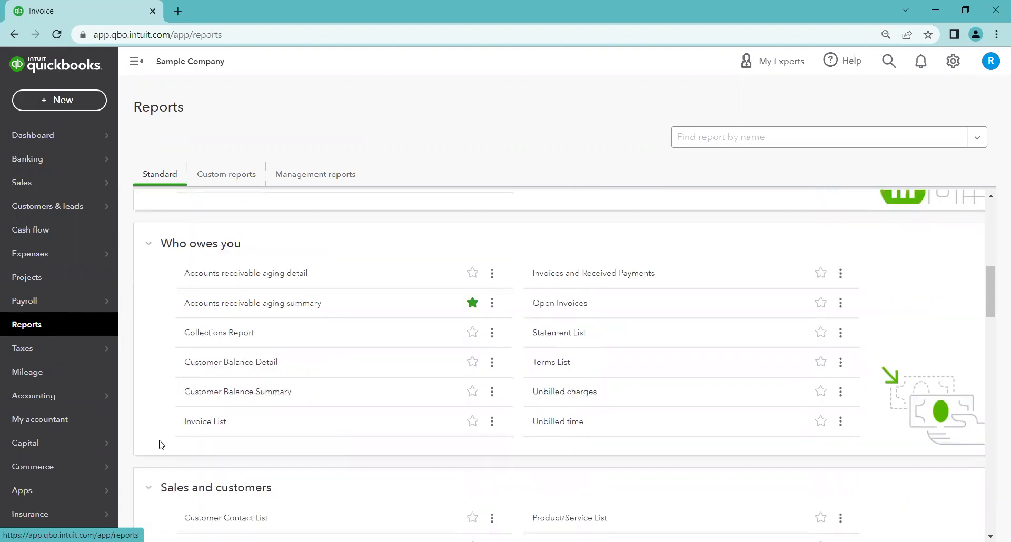
pyautogui.scroll(-2, 162, 445)
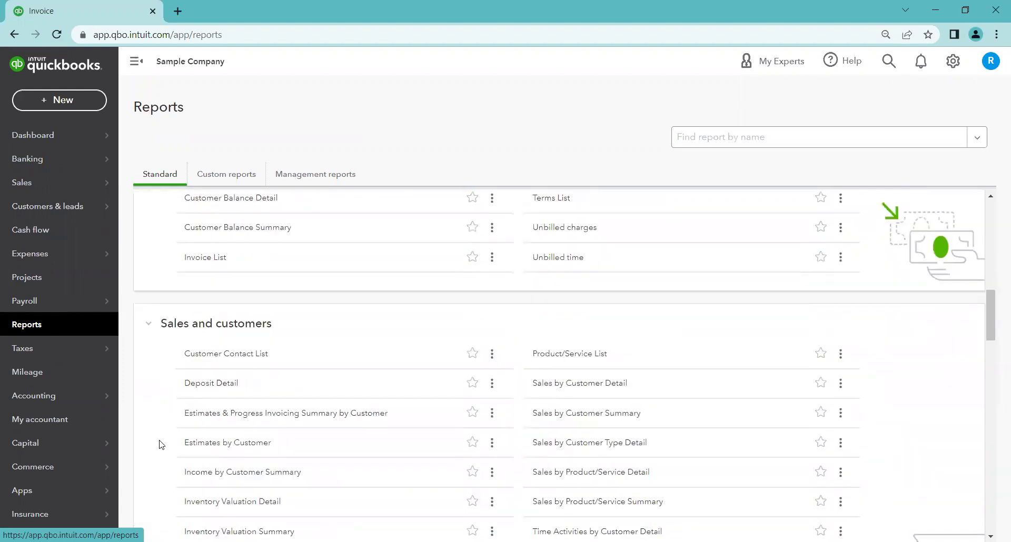
pyautogui.scroll(-2, 161, 445)
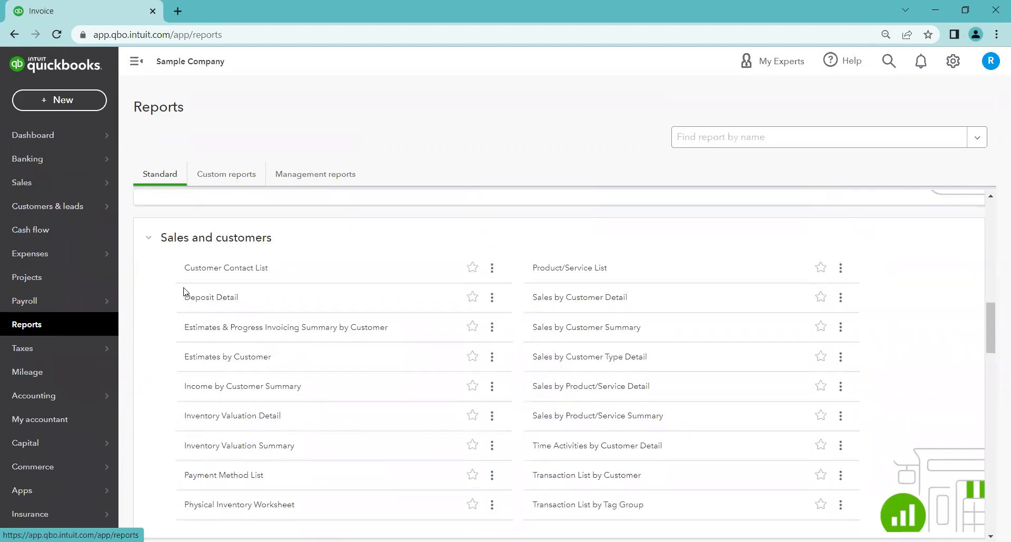
# Run the Estimates by Customer report with the report period set to All Dates.
pyautogui.click(216, 360)
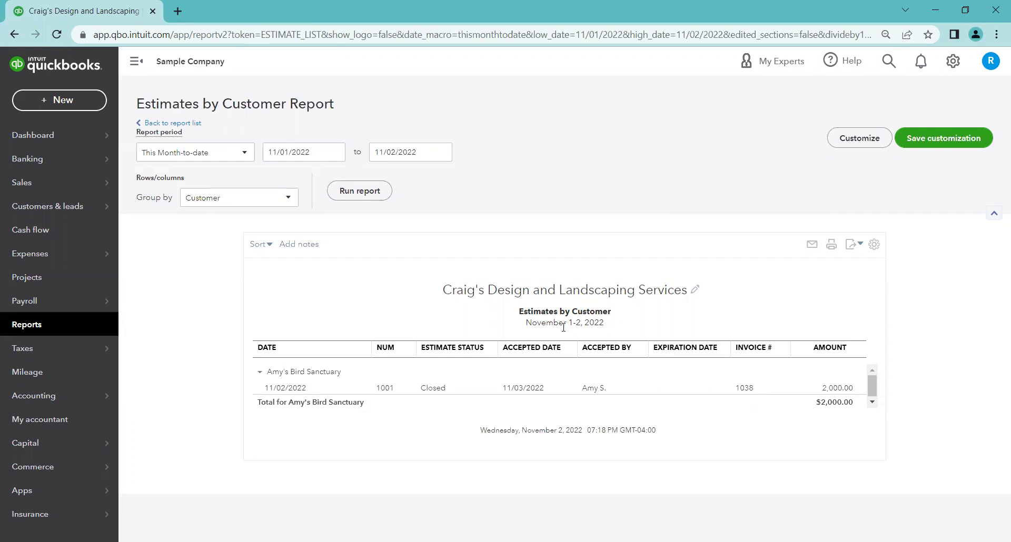
pyautogui.click(245, 155)
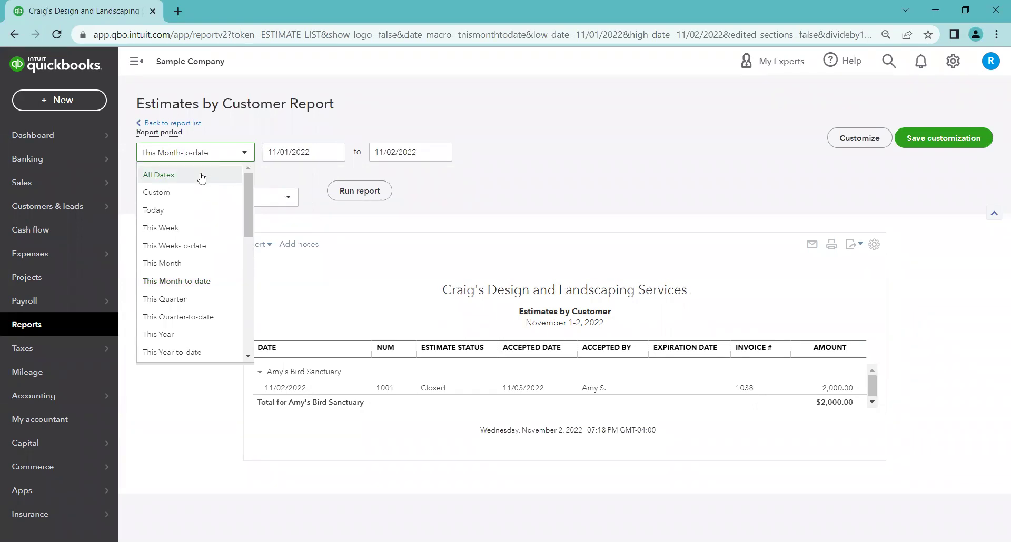
pyautogui.click(242, 132)
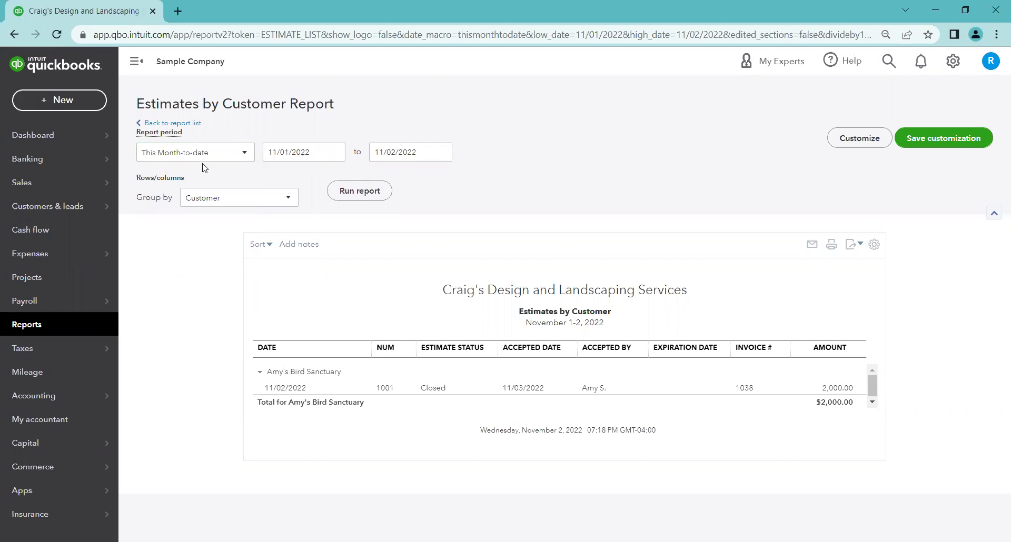
pyautogui.click(237, 154)
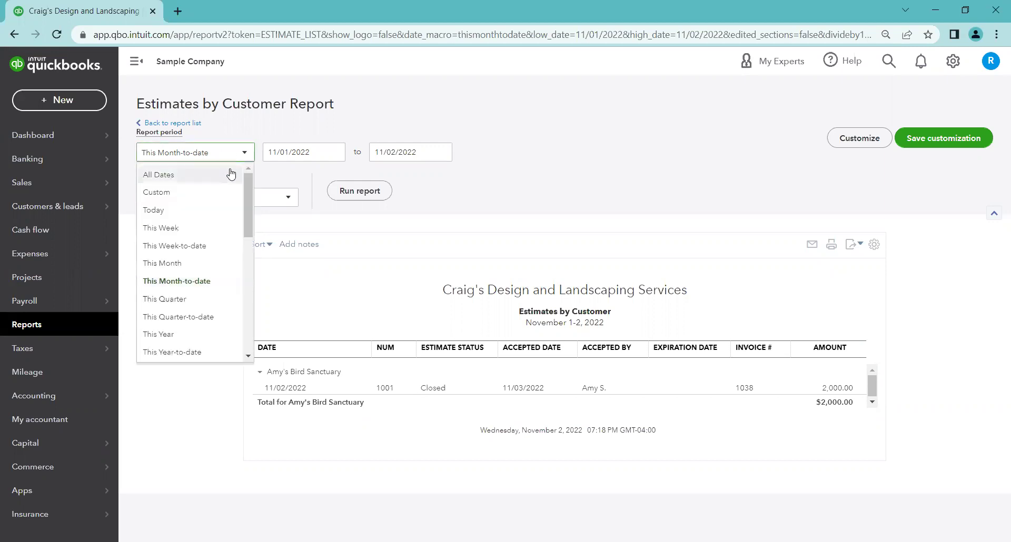
pyautogui.click(232, 174)
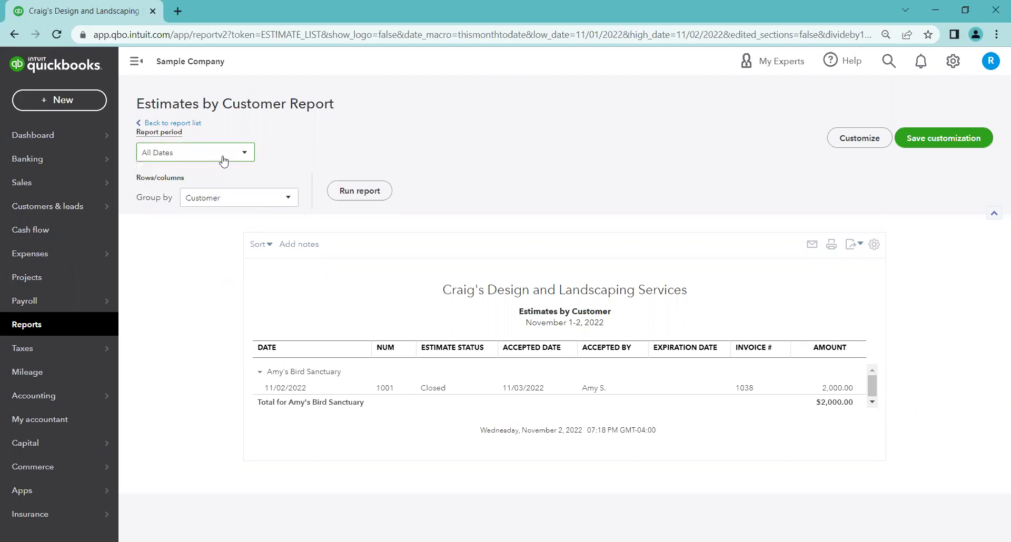
pyautogui.click(358, 195)
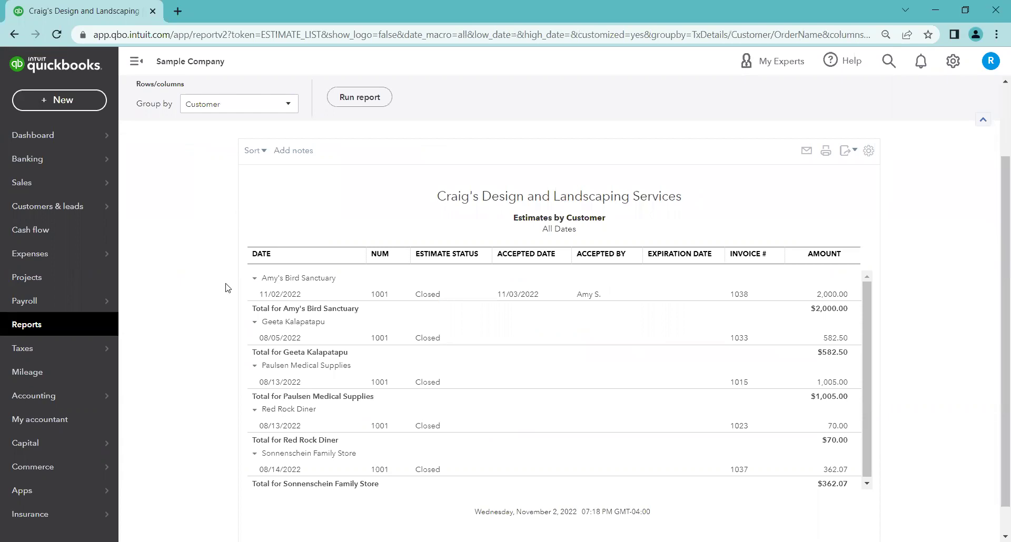
pyautogui.scroll(-1, 226, 287)
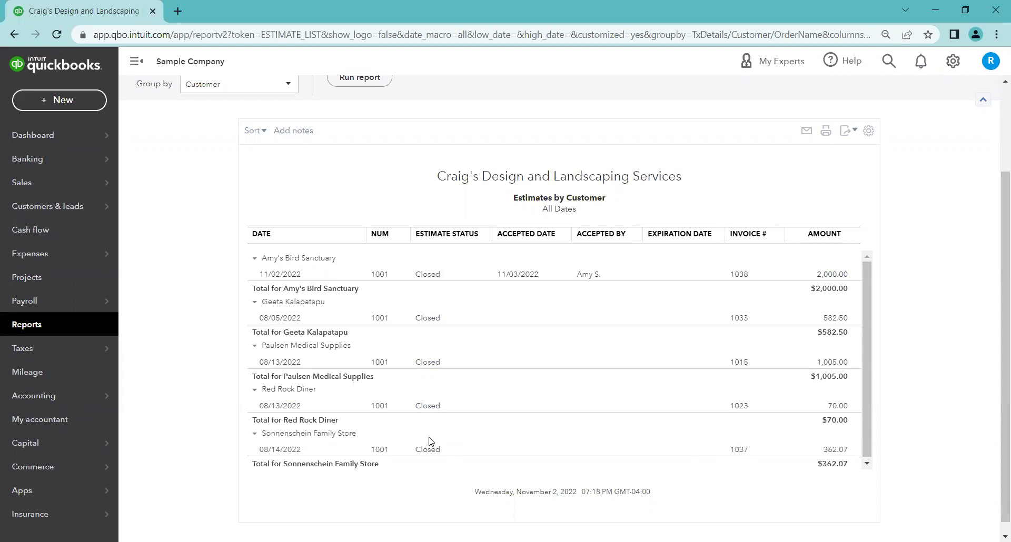
pyautogui.scroll(-1, 436, 440)
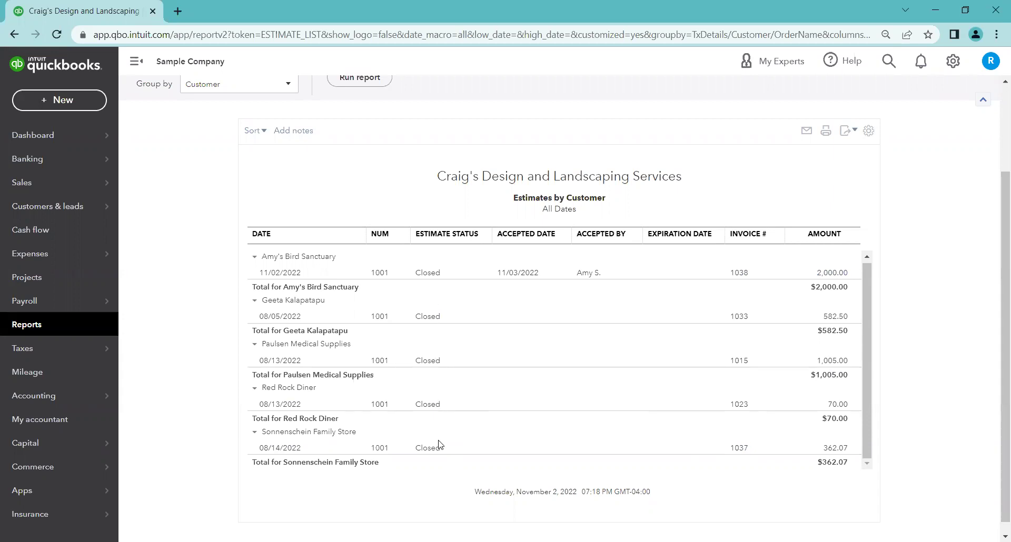
pyautogui.scroll(1, 440, 445)
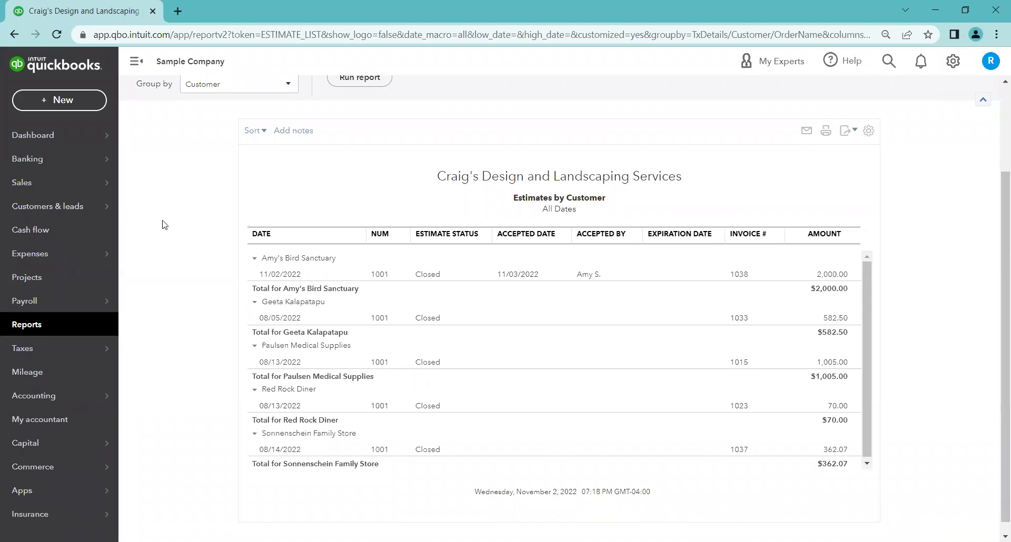
pyautogui.scroll(3, 163, 224)
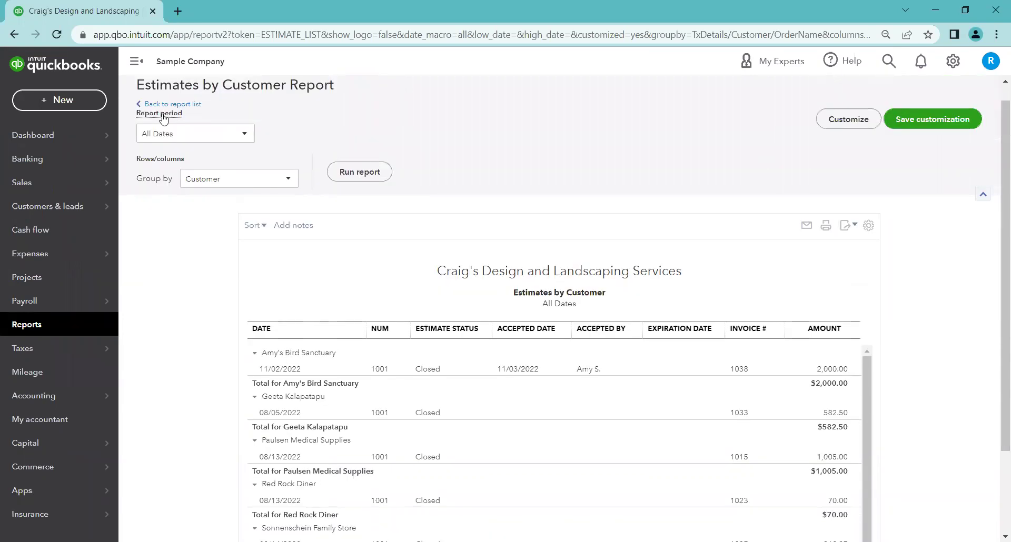
# Leave the Estimates by Customer report for the reports list and scroll down through it.
pyautogui.click(181, 103)
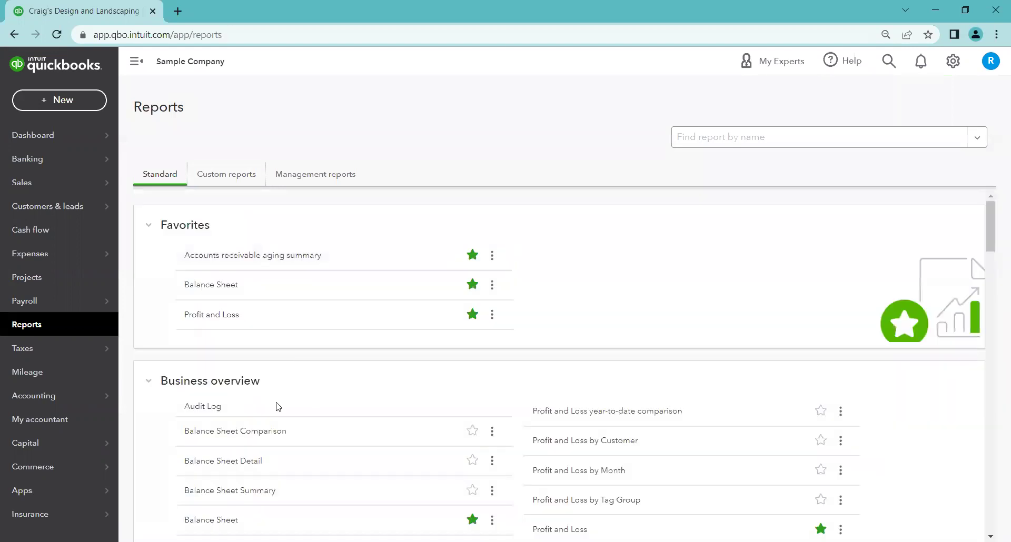
pyautogui.scroll(-2, 278, 407)
pyautogui.scroll(-6, 278, 407)
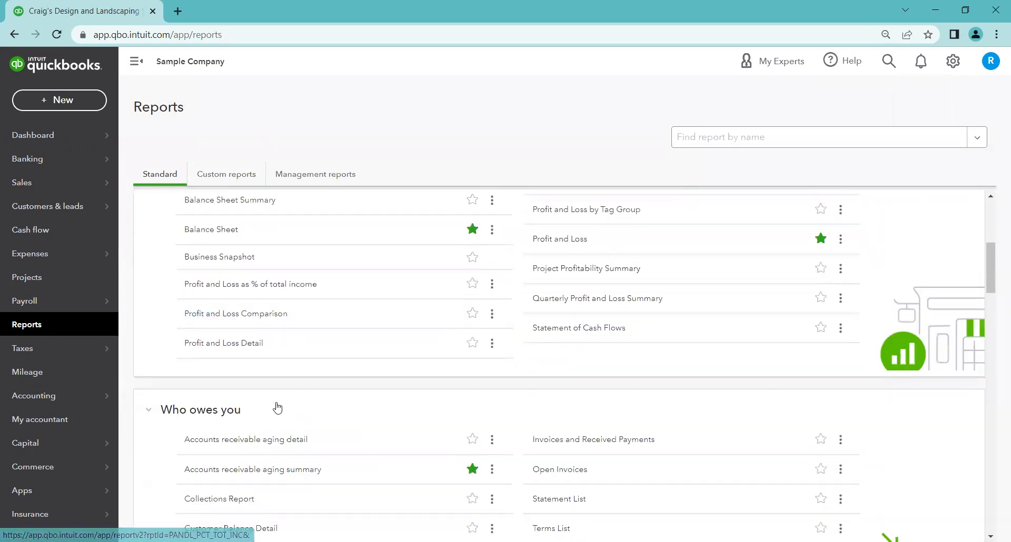
pyautogui.scroll(-6, 278, 407)
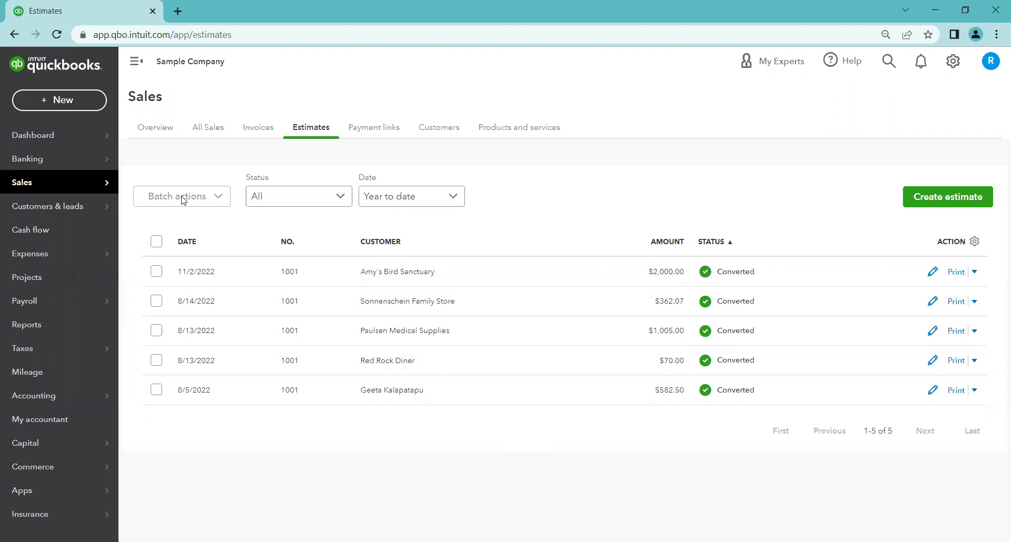
pyautogui.click(72, 102)
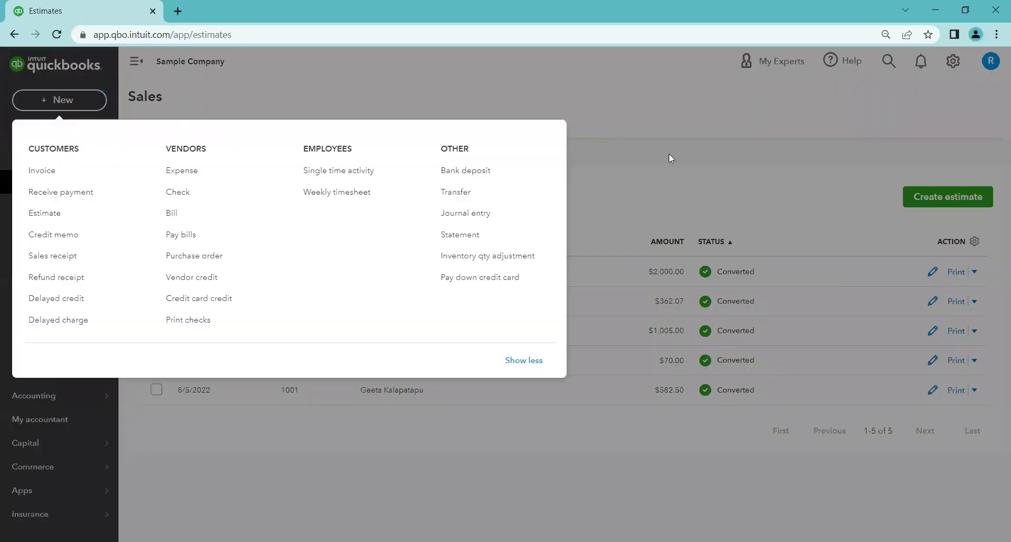
pyautogui.click(669, 154)
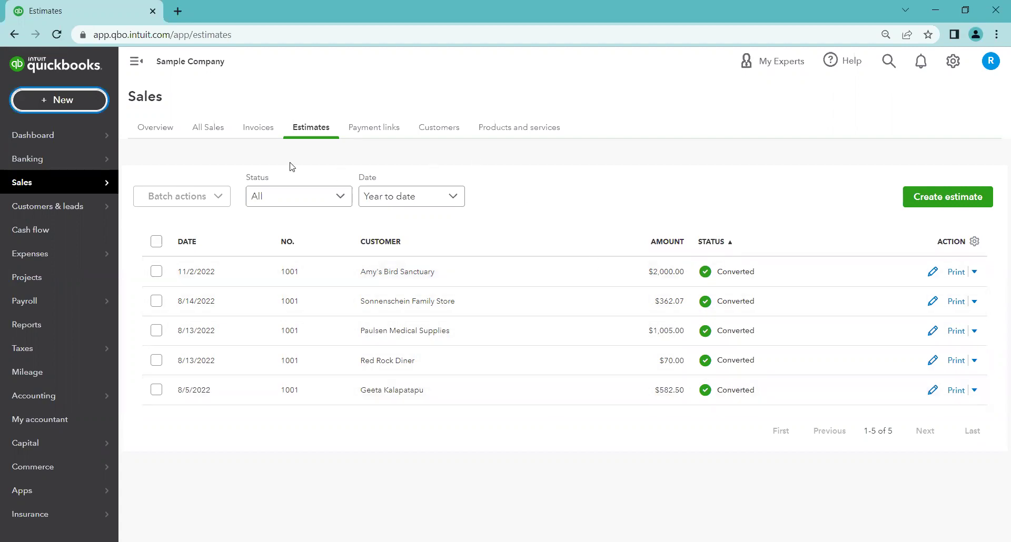
pyautogui.click(208, 132)
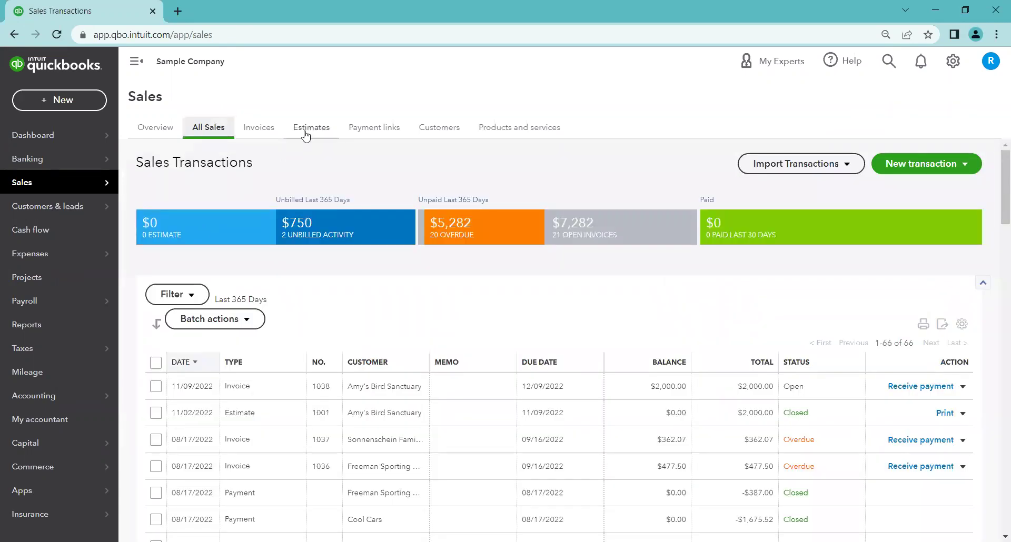
pyautogui.click(305, 136)
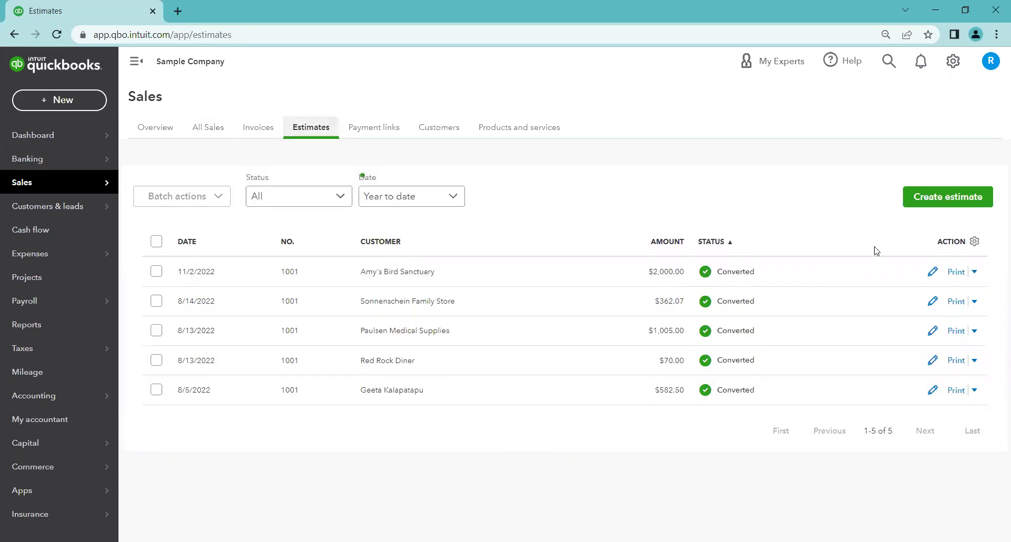